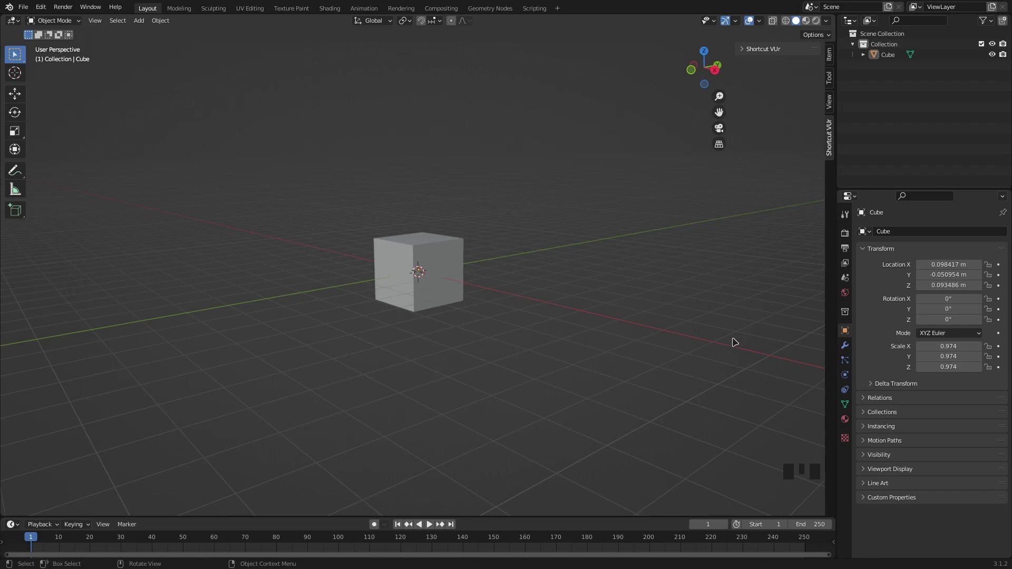
Delete the default cube from the scene
middle_drag(736, 343, 724, 343)
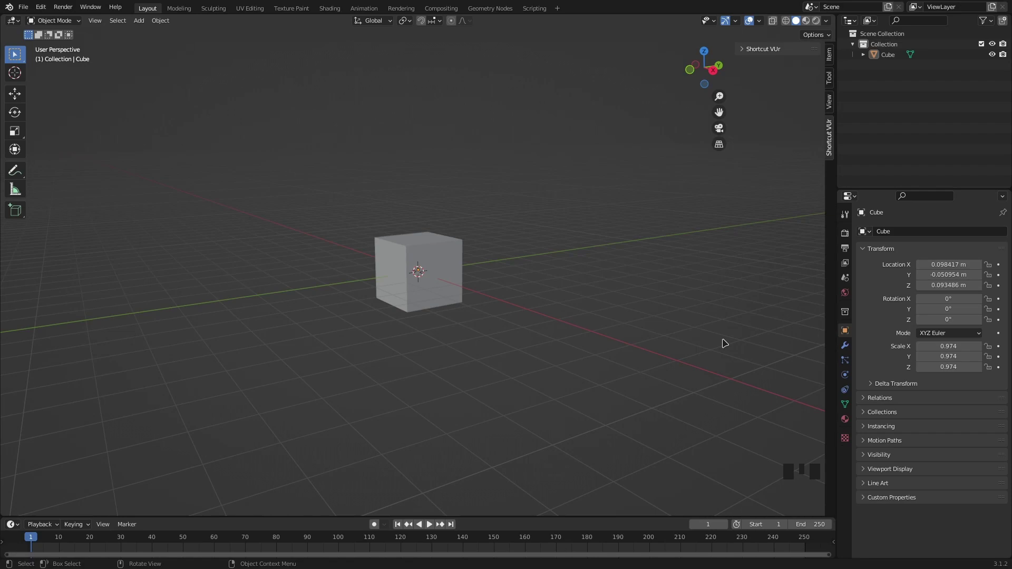
middle_drag(572, 205, 583, 207)
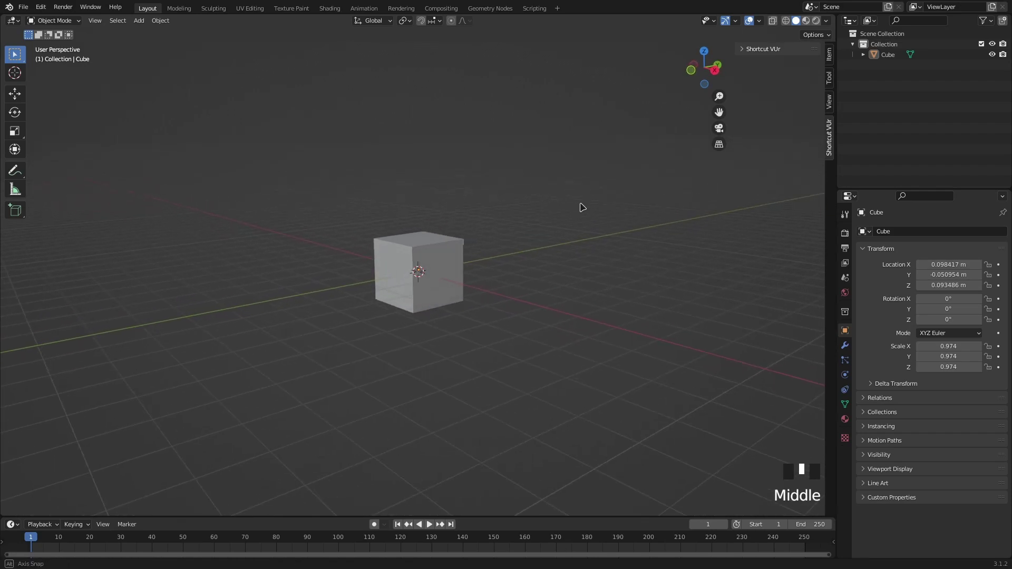
click(438, 256)
key(x)
click(495, 265)
middle_drag(495, 266, 501, 267)
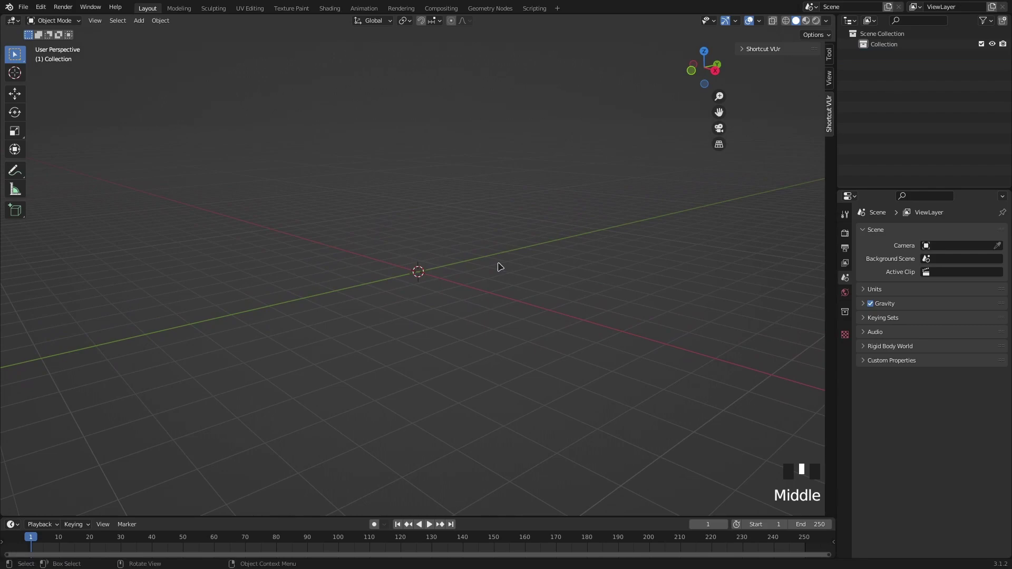
Add a cylinder at the origin and set its vertex count to 8
key(shift+a)
mouse_move(504, 264)
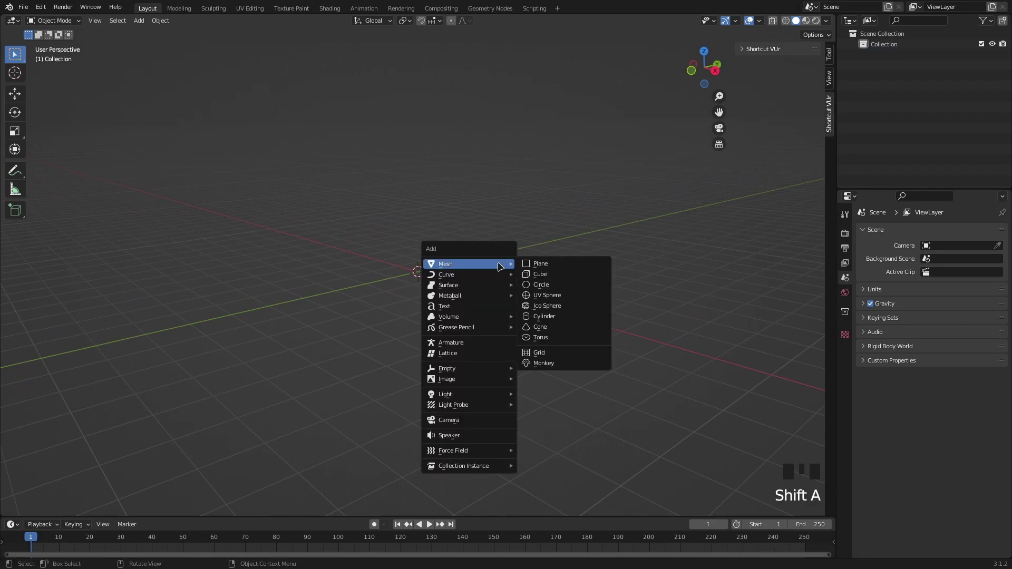
click(554, 316)
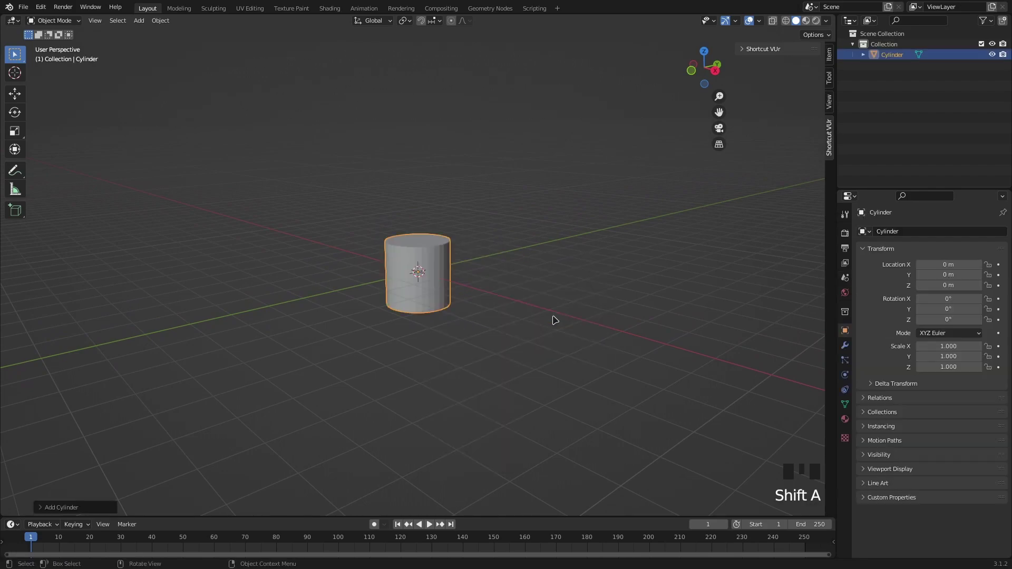
click(41, 509)
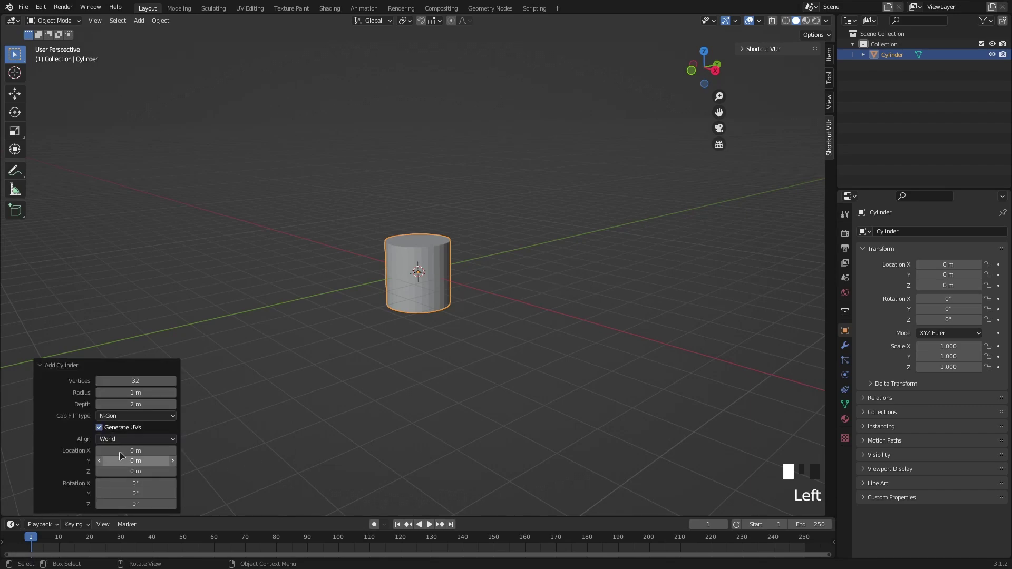
click(145, 381)
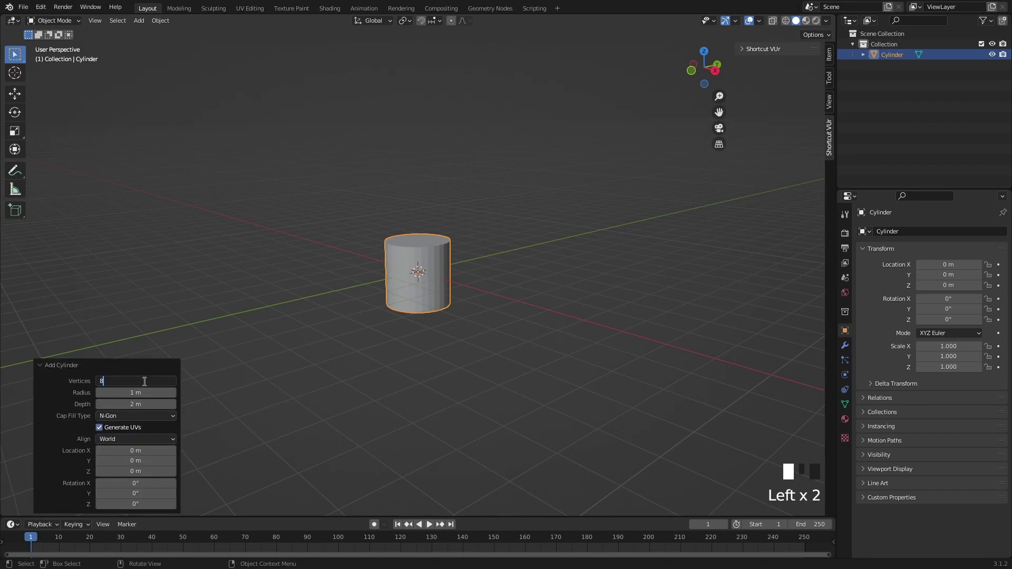
text(8)
key(Return)
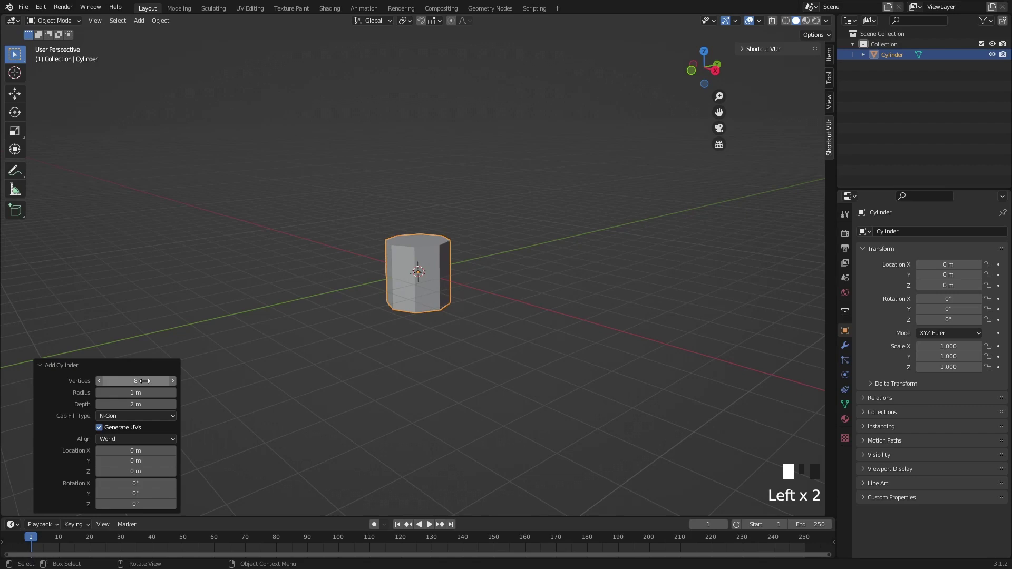
click(489, 288)
middle_drag(489, 287, 745, 129)
In Edit Mode, select the cylinder's top face and return to a right orthographic view
click(704, 70)
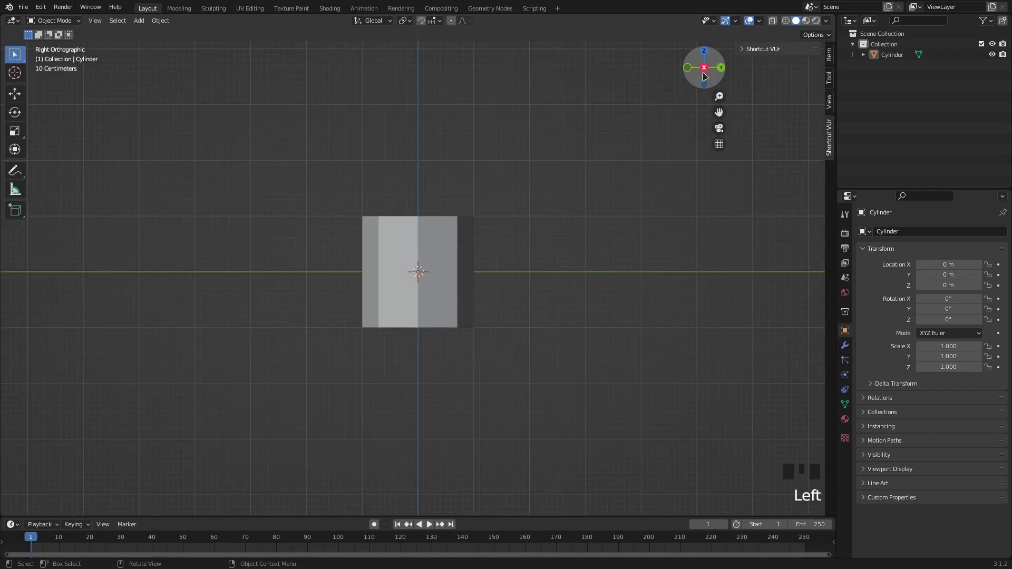
click(428, 259)
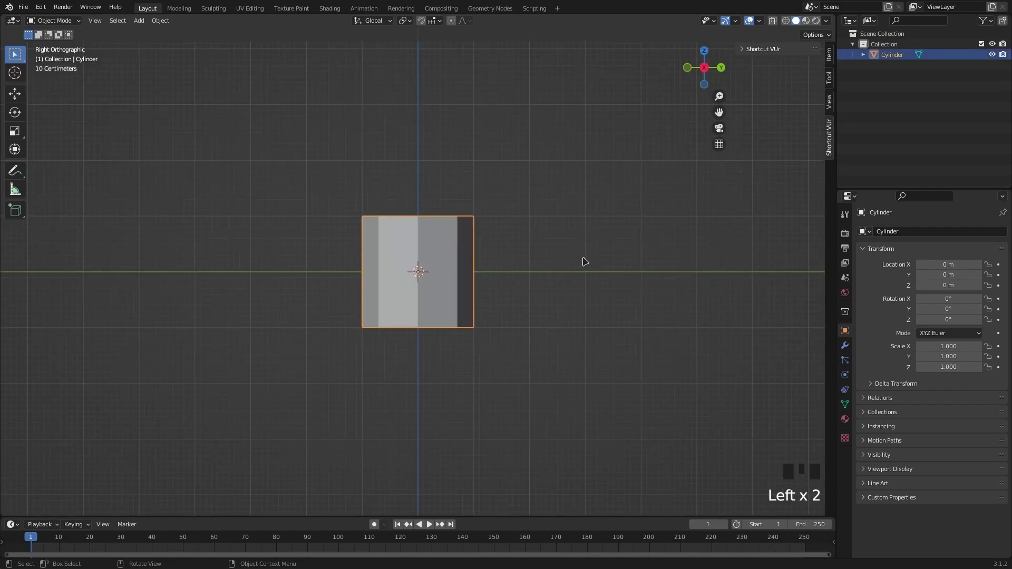
key(Tab)
middle_drag(329, 148, 304, 160)
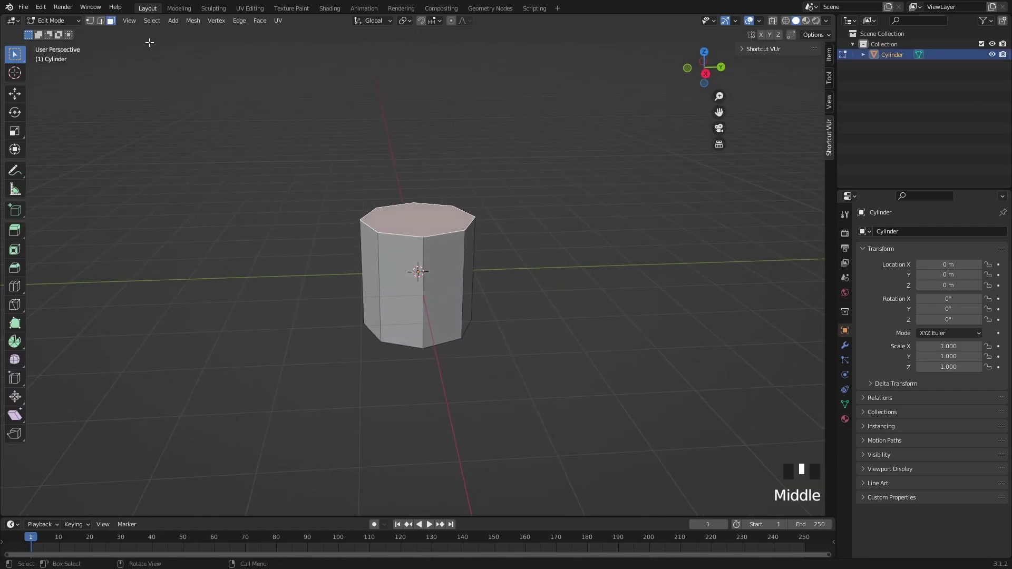
click(587, 169)
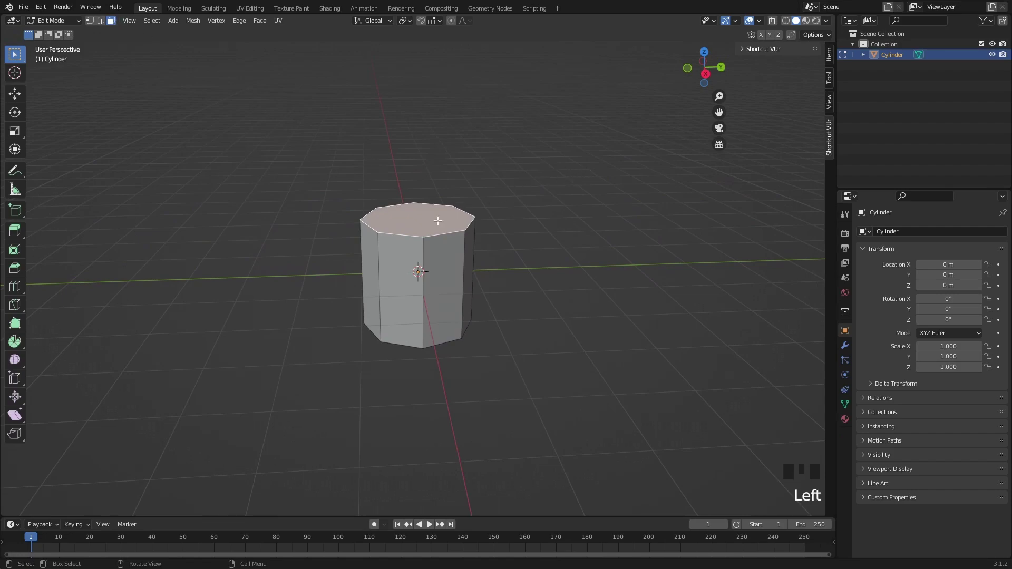
double_click(614, 242)
click(614, 242)
middle_drag(615, 242, 585, 203)
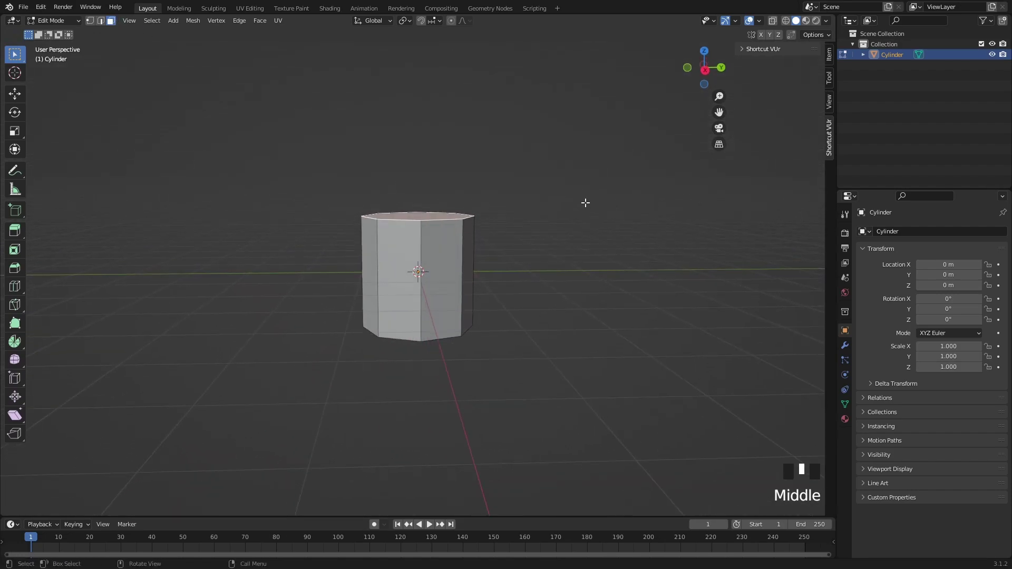
click(706, 71)
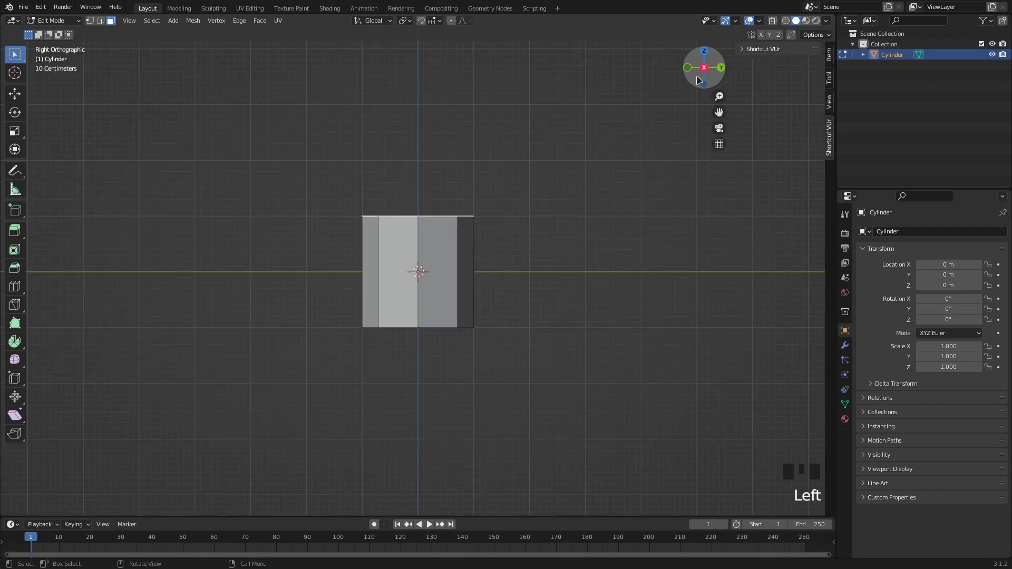
Extrude the top face scaled out to 1.118, then extrude it about 0.43 m upward
key(e)
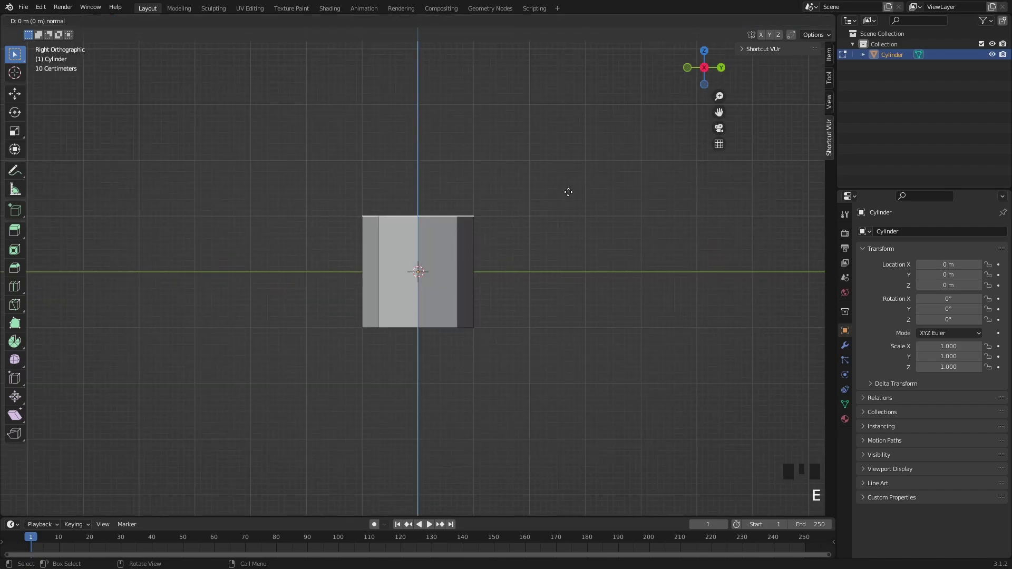
key(s)
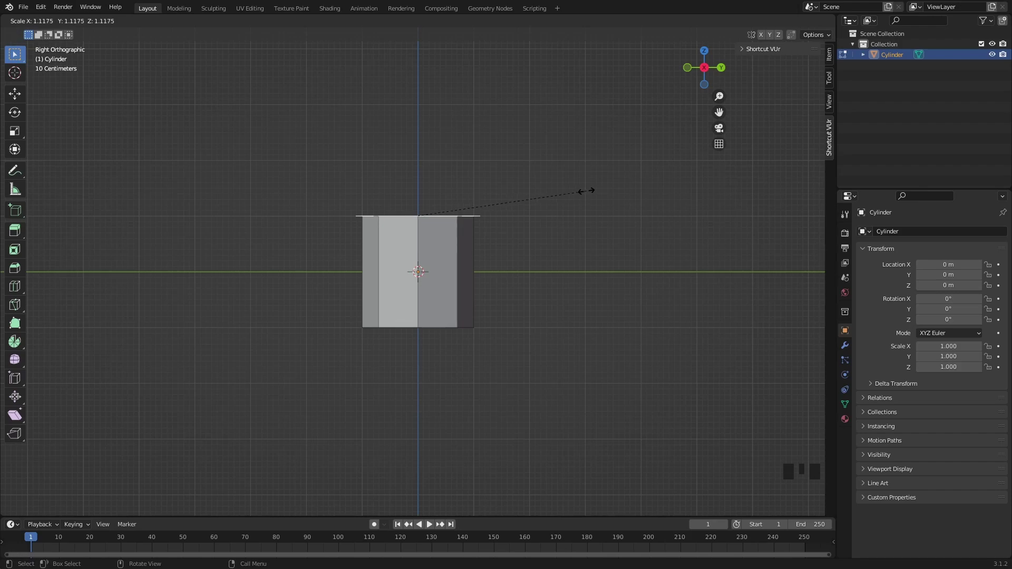
click(586, 191)
key(e)
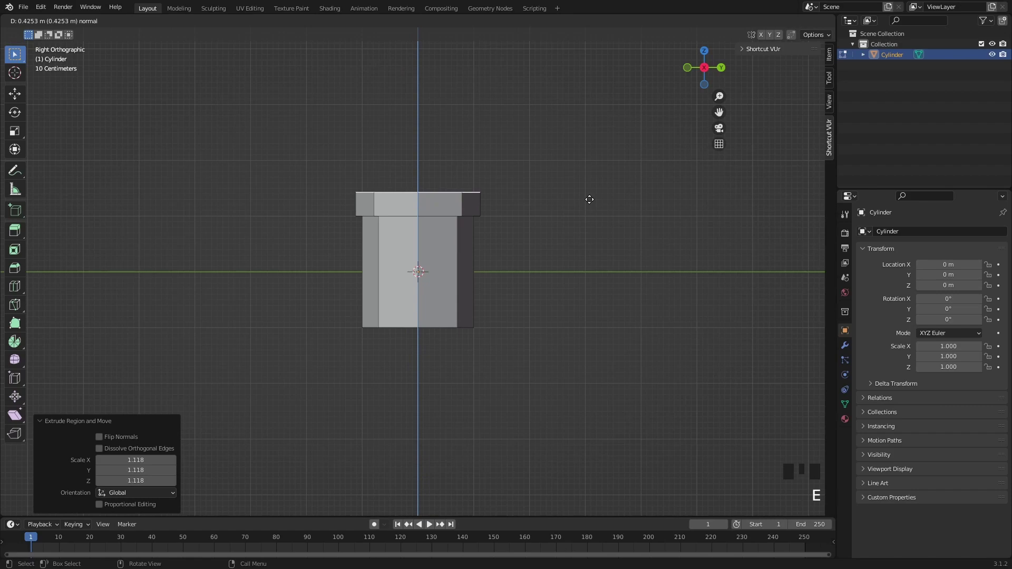
click(590, 197)
click(590, 197)
click(594, 199)
mouse_move(594, 199)
middle_down()
mouse_move(666, 235)
mouse_move(719, 207)
mouse_move(536, 211)
mouse_move(488, 190)
mouse_move(484, 174)
mouse_move(594, 192)
mouse_move(685, 232)
mouse_move(550, 221)
mouse_move(542, 206)
mouse_move(578, 200)
middle_up()
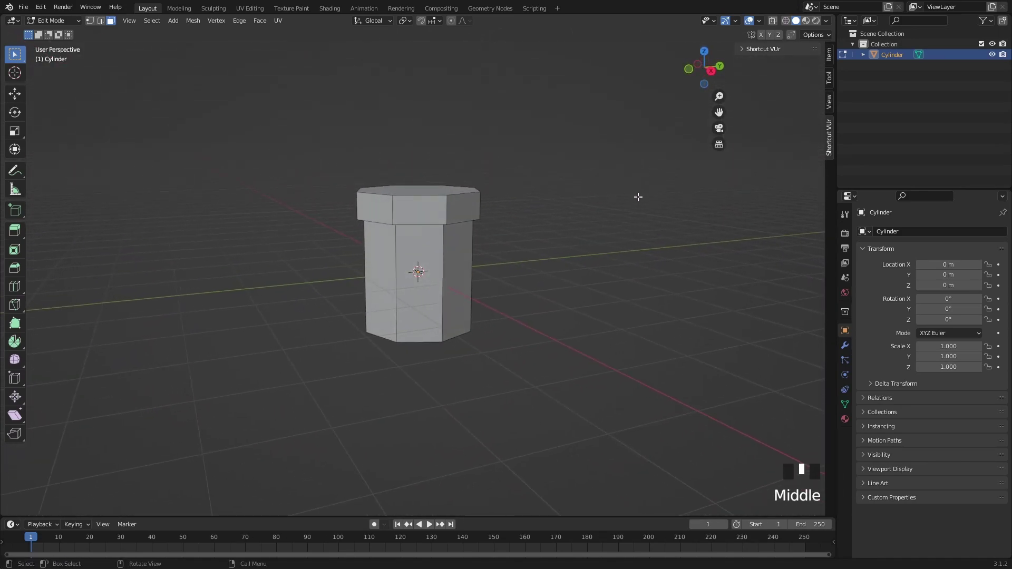
Add a centred loop cut around the middle of the cylinder's body
mouse_move(638, 196)
middle_down()
mouse_move(610, 198)
mouse_move(653, 191)
middle_up()
middle_drag(584, 194, 580, 178)
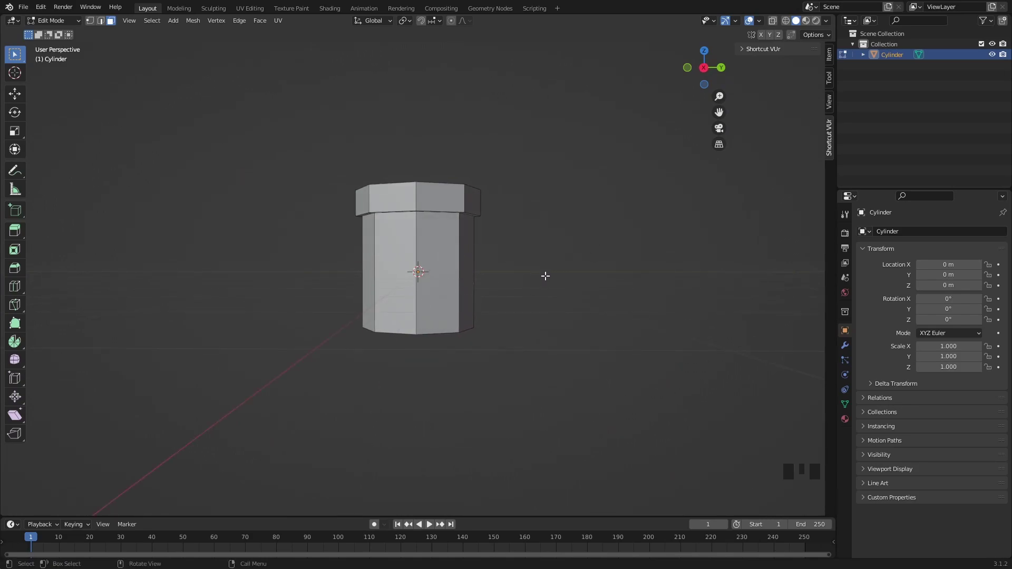
key(ctrl+r)
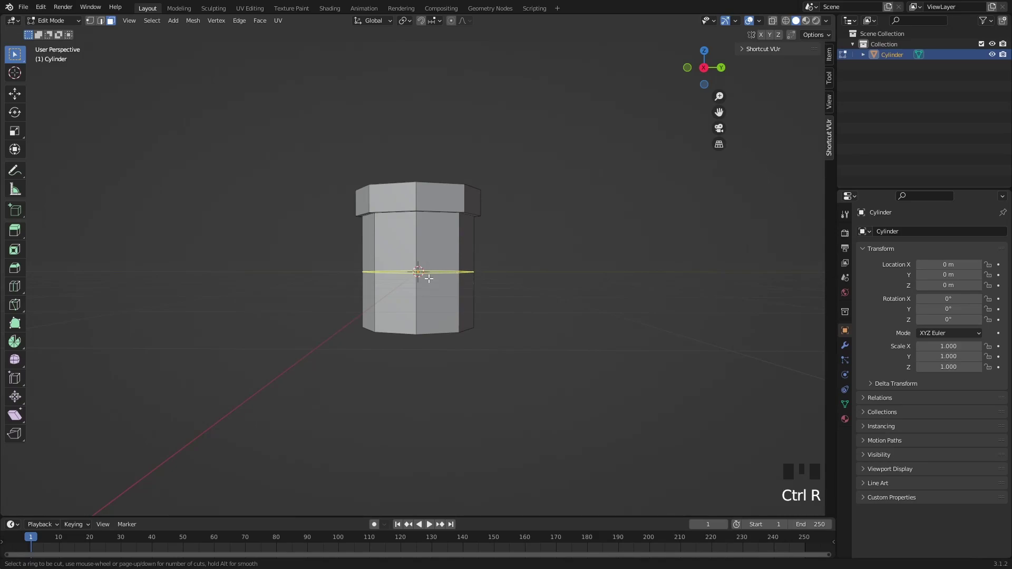
click(444, 271)
right_click(445, 271)
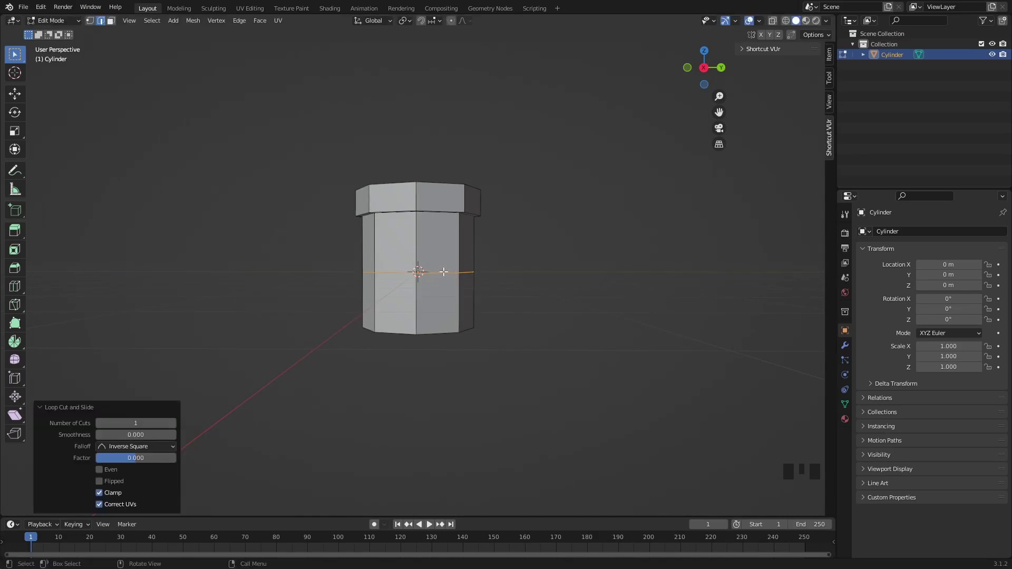
mouse_move(540, 242)
middle_down()
mouse_move(613, 246)
mouse_move(547, 244)
middle_up()
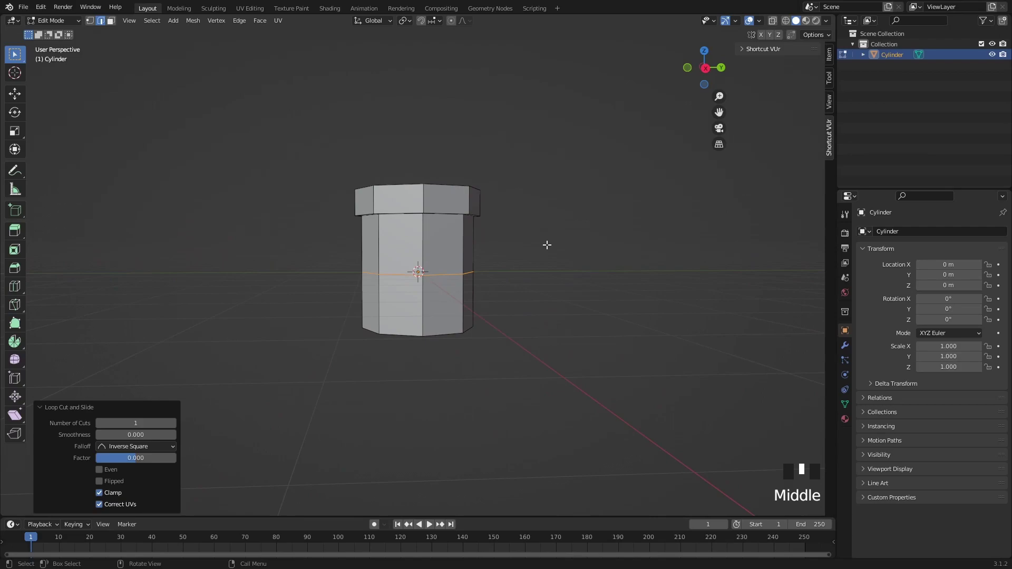
click(339, 225)
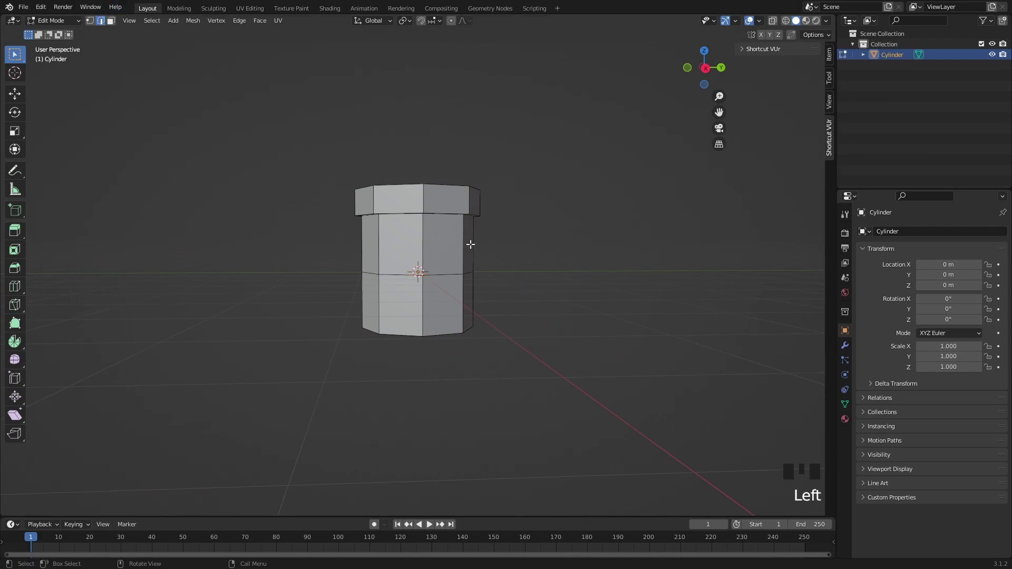
Scale the middle edge loop slightly outward to give the body a gentle bulge
middle_drag(471, 244, 434, 285)
scroll(434, 285, up, 3)
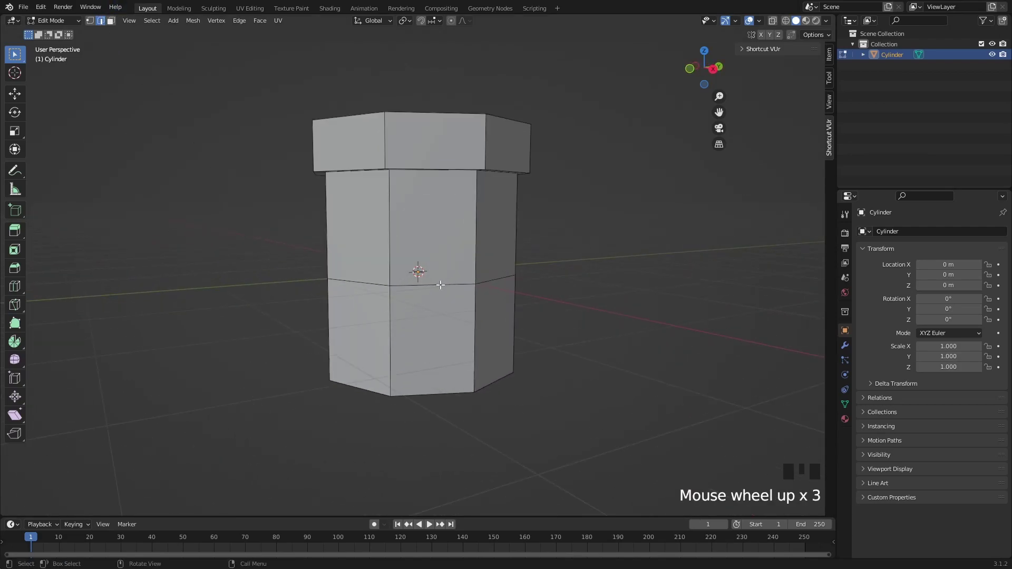
alt+click(468, 284)
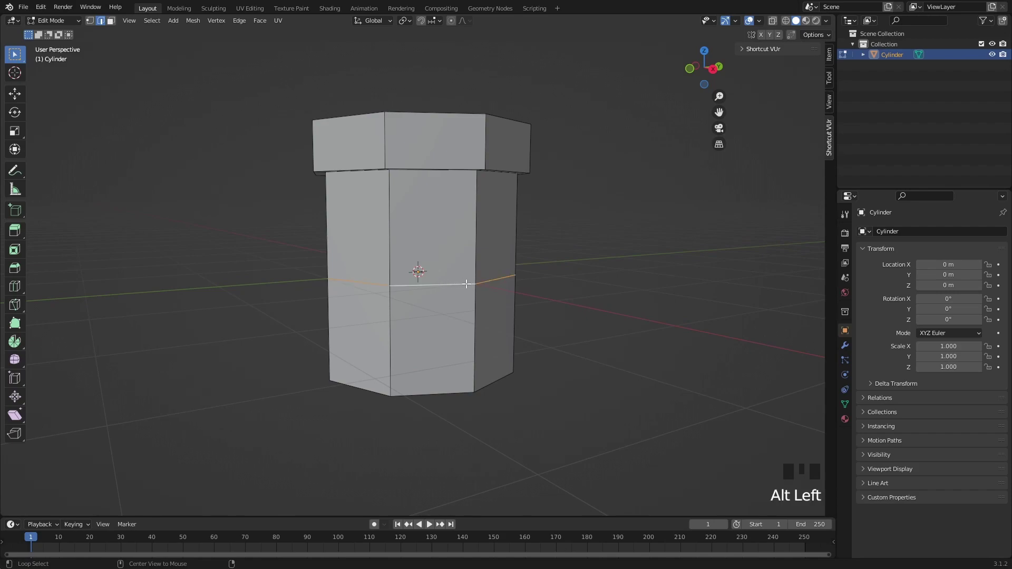
middle_drag(467, 285, 441, 288)
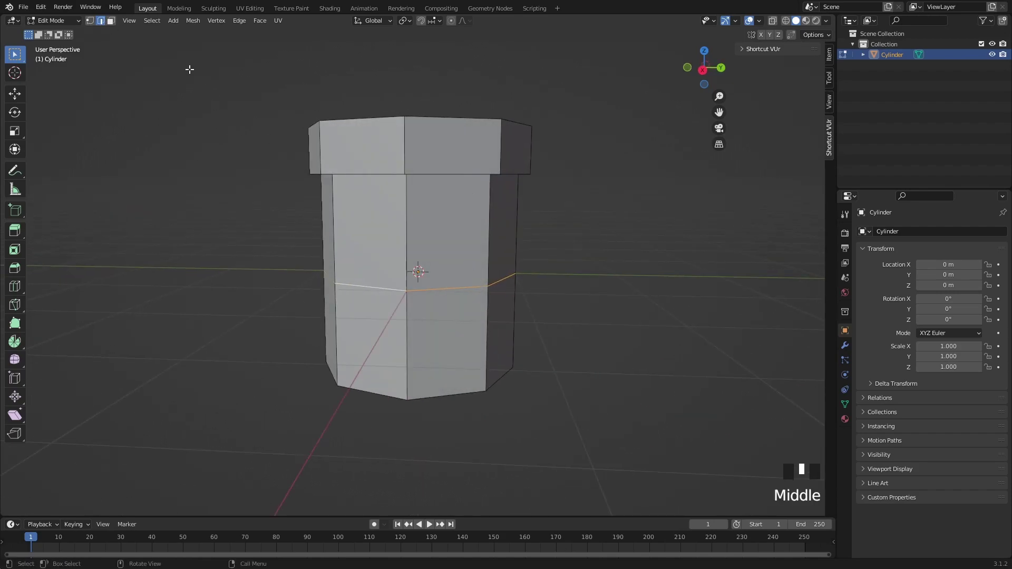
scroll(551, 216, down, 2)
middle_drag(548, 215, 559, 197)
scroll(558, 196, down, 1)
middle_click(558, 197)
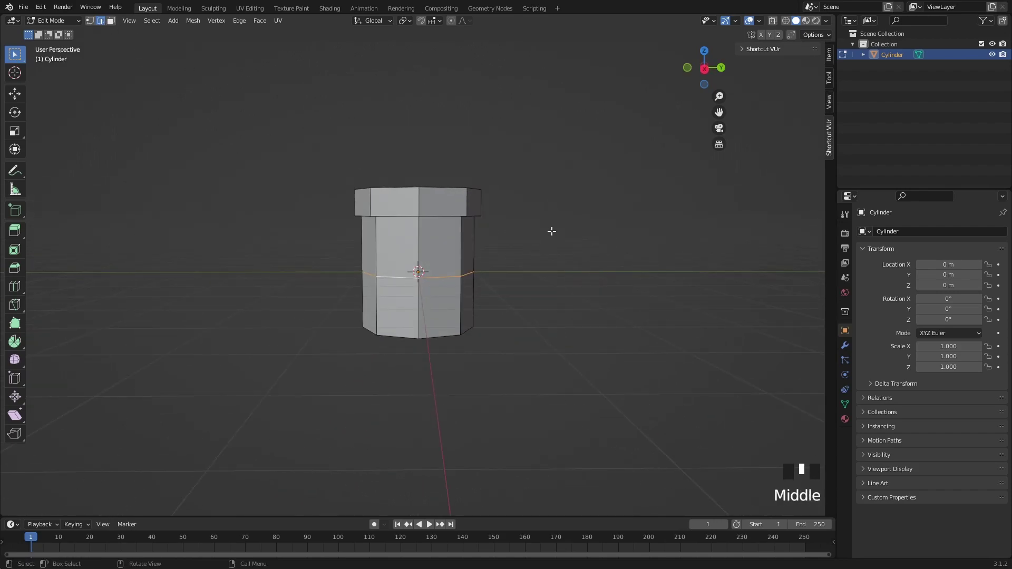
key(s)
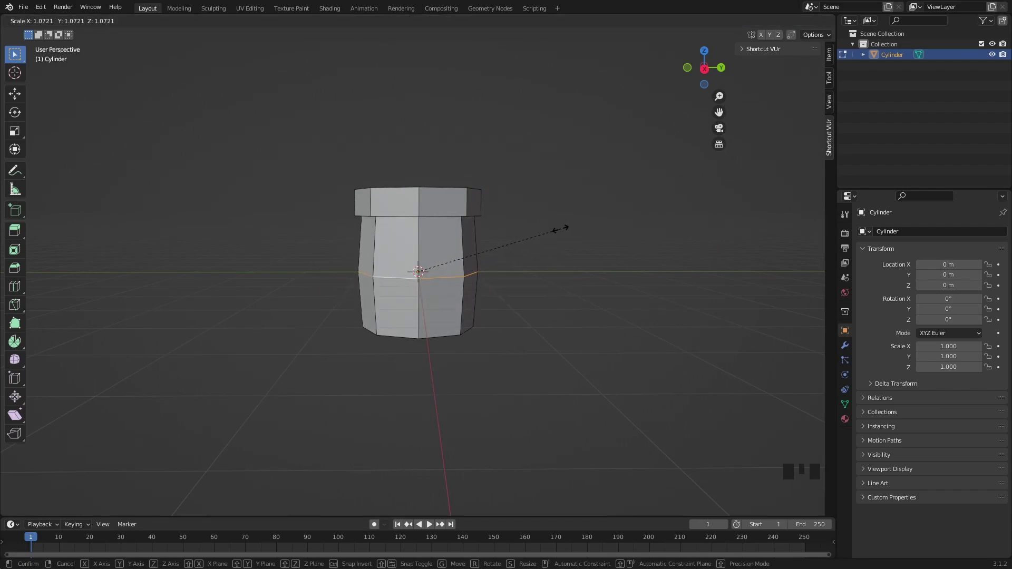
click(561, 228)
mouse_move(560, 229)
middle_down()
mouse_move(412, 215)
mouse_move(634, 227)
mouse_move(571, 237)
middle_up()
click(544, 226)
Bevel the cylinder's top face with 2 segments in Face select mode
click(111, 21)
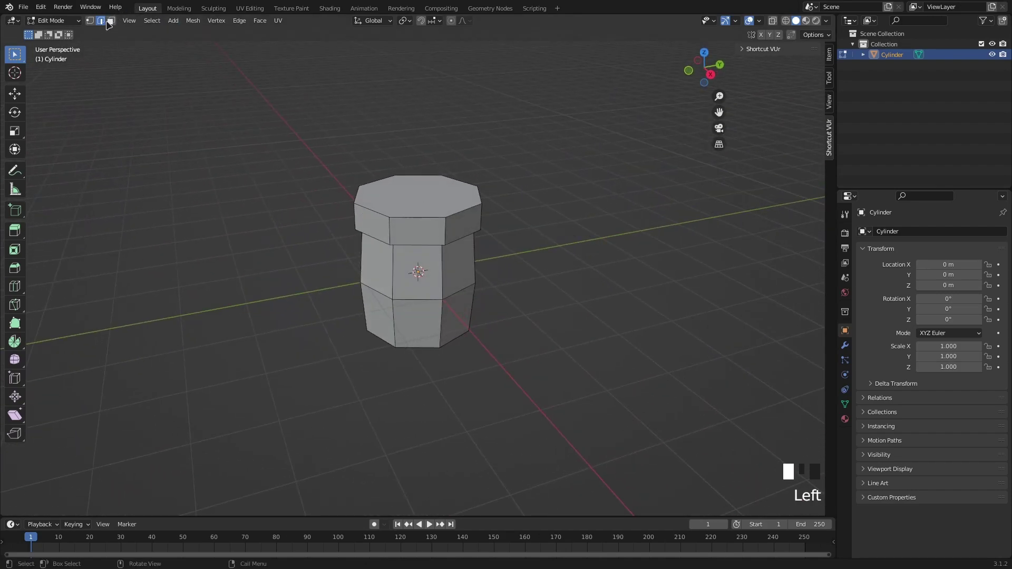
click(111, 20)
middle_drag(493, 172, 511, 141)
key(ctrl+b)
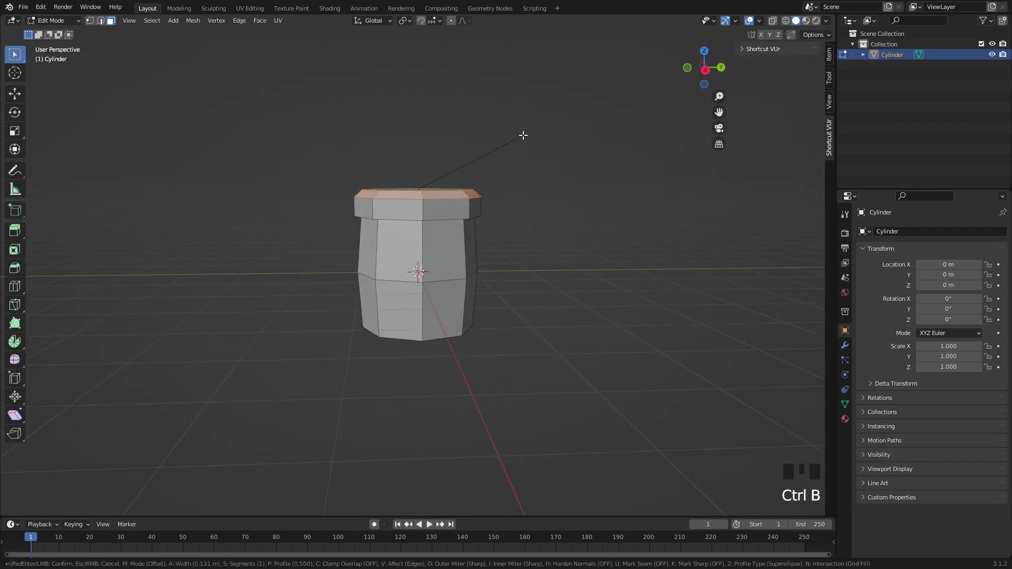
scroll(523, 136, up, 1)
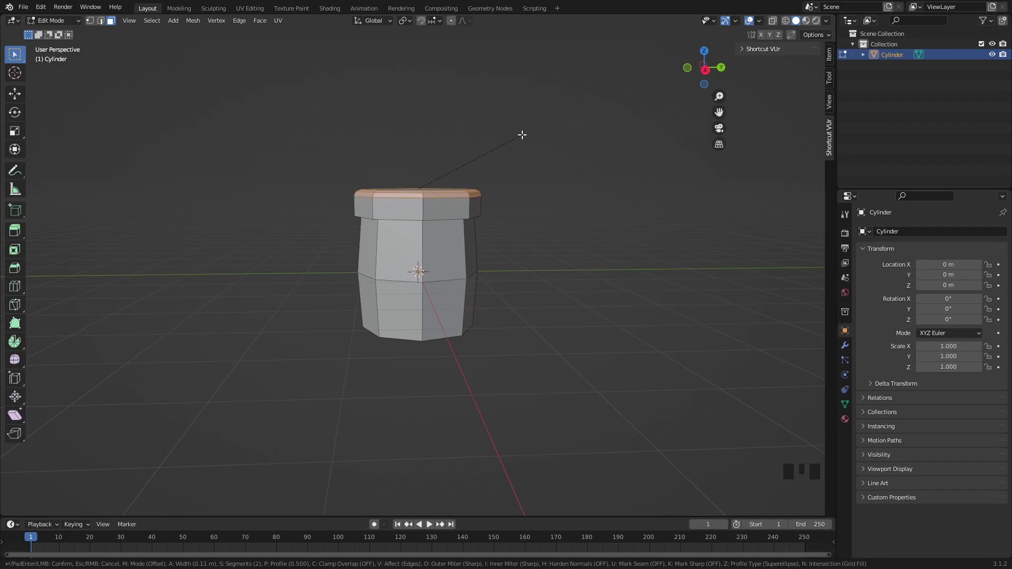
click(525, 133)
mouse_move(524, 133)
middle_down()
mouse_move(647, 154)
mouse_move(517, 126)
mouse_move(578, 136)
mouse_move(621, 117)
mouse_move(527, 127)
middle_up()
scroll(543, 140, up, 5)
scroll(459, 131, down, 4)
middle_drag(458, 132, 529, 192)
scroll(644, 204, down, 3)
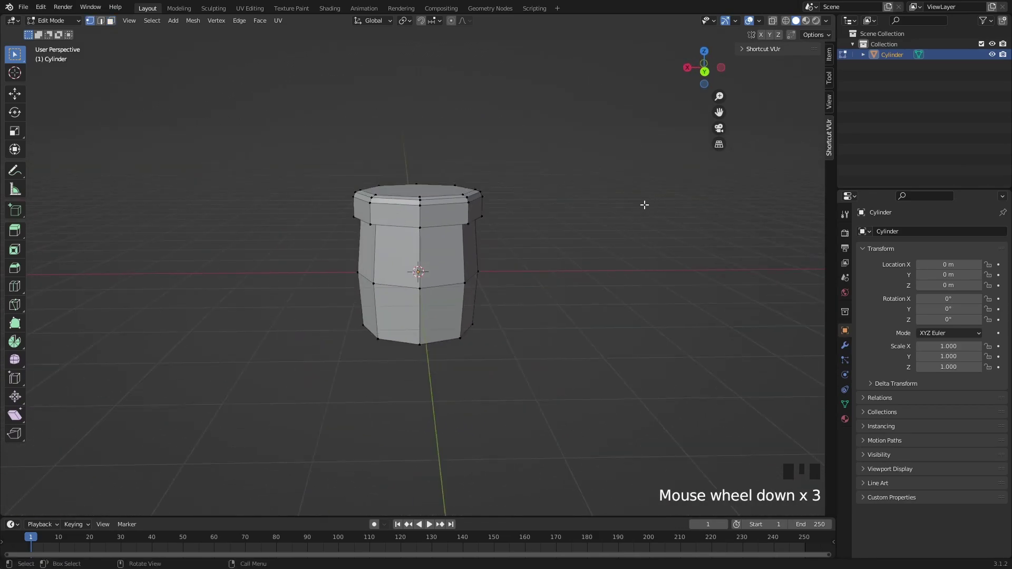
middle_drag(645, 205, 474, 134)
scroll(521, 197, up, 5)
Try bevelling the edge loop where the rim meets the body, then undo it
click(101, 20)
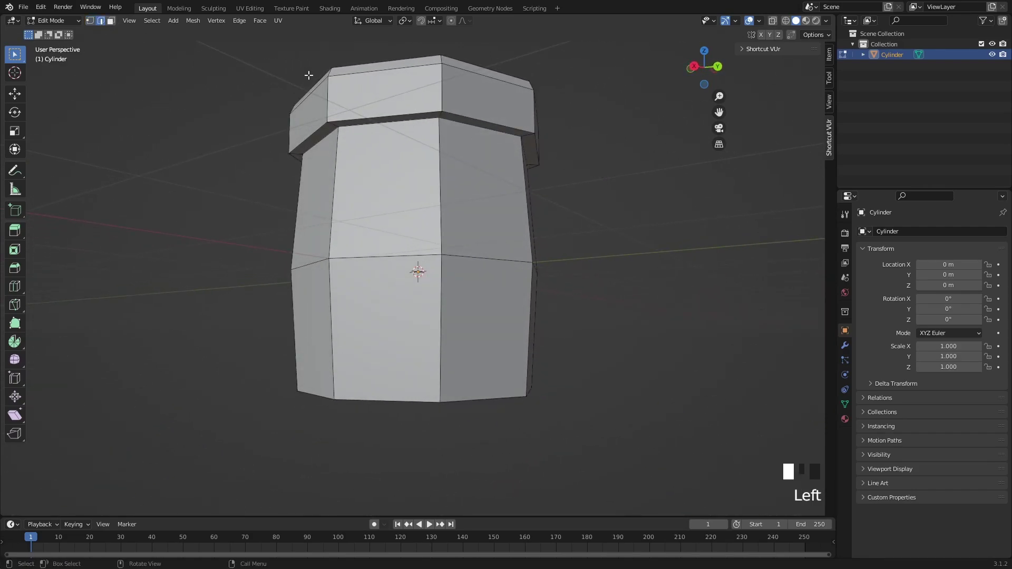
alt+click(388, 115)
middle_drag(599, 102, 553, 113)
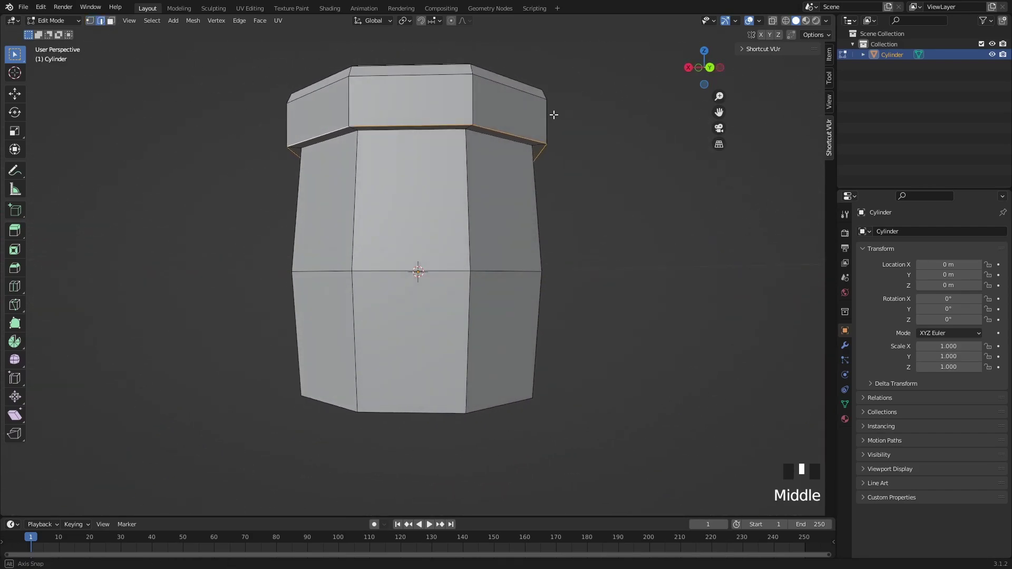
key(ctrl+b)
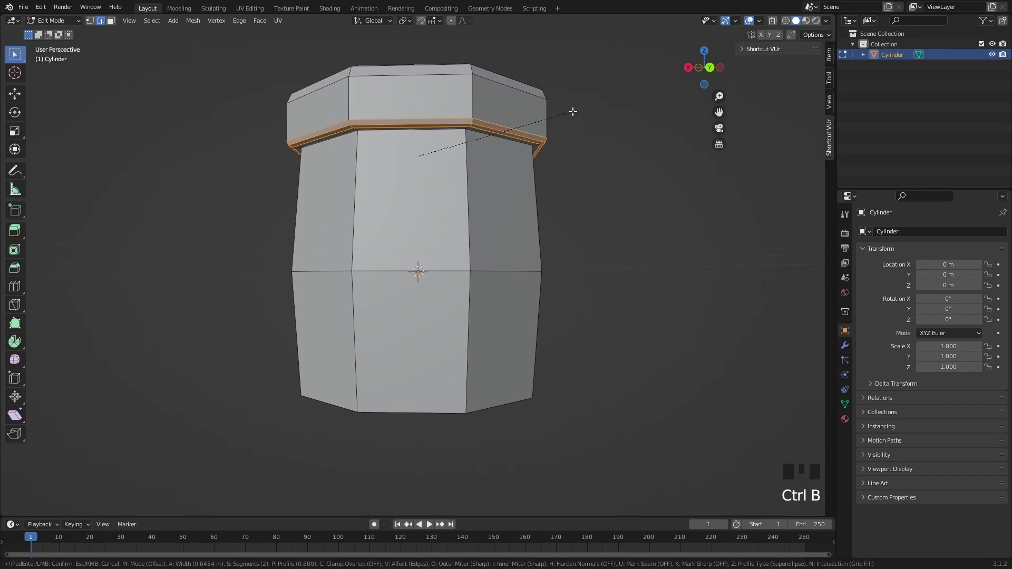
click(579, 113)
middle_drag(579, 113, 640, 134)
key(ctrl+z)
key(ctrl+z)
click(606, 135)
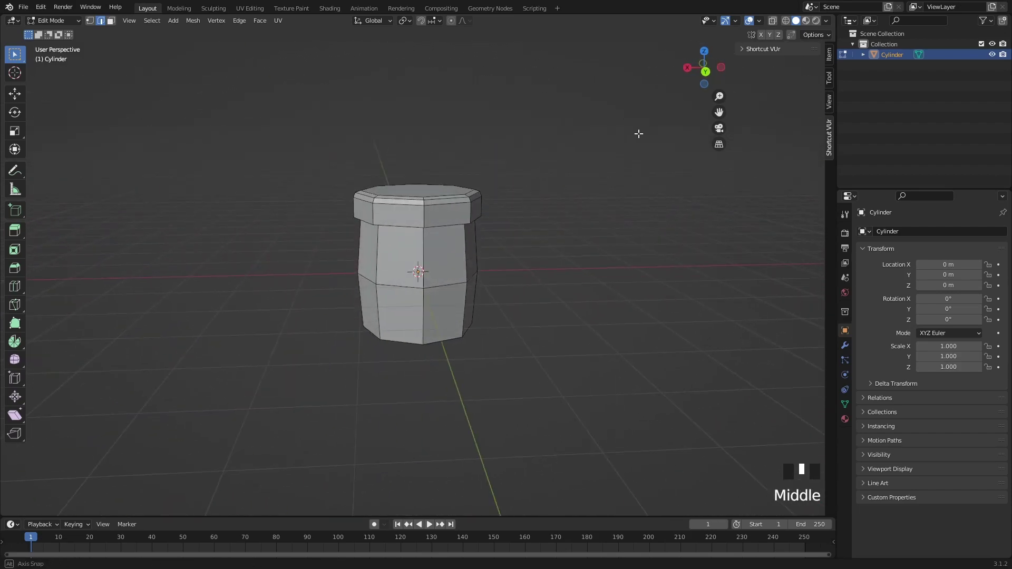
scroll(630, 133, up, 3)
Return to Object Mode and select the cylinder
key(Tab)
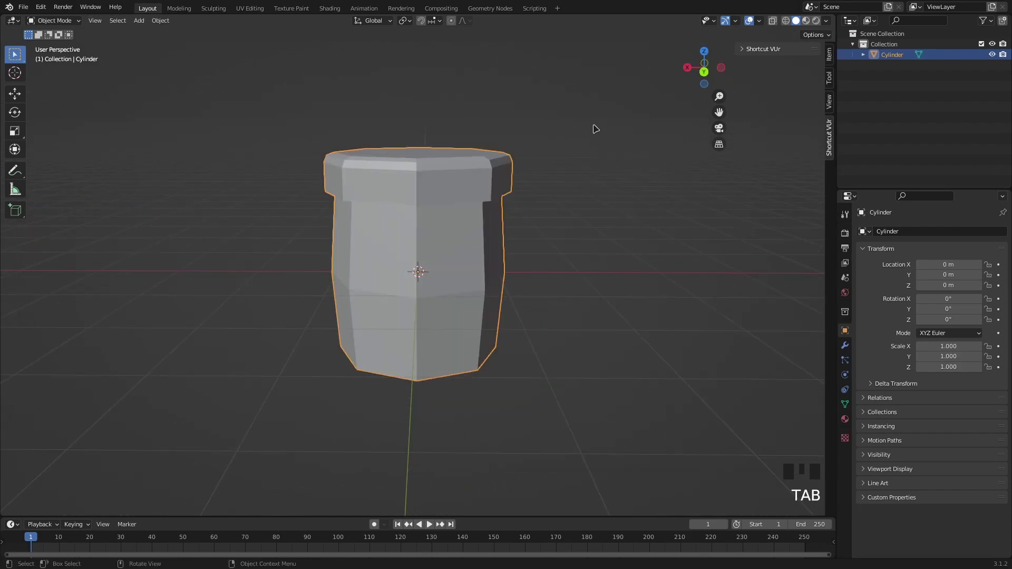
click(584, 127)
middle_drag(584, 128, 640, 103)
middle_drag(578, 119, 527, 211)
click(519, 232)
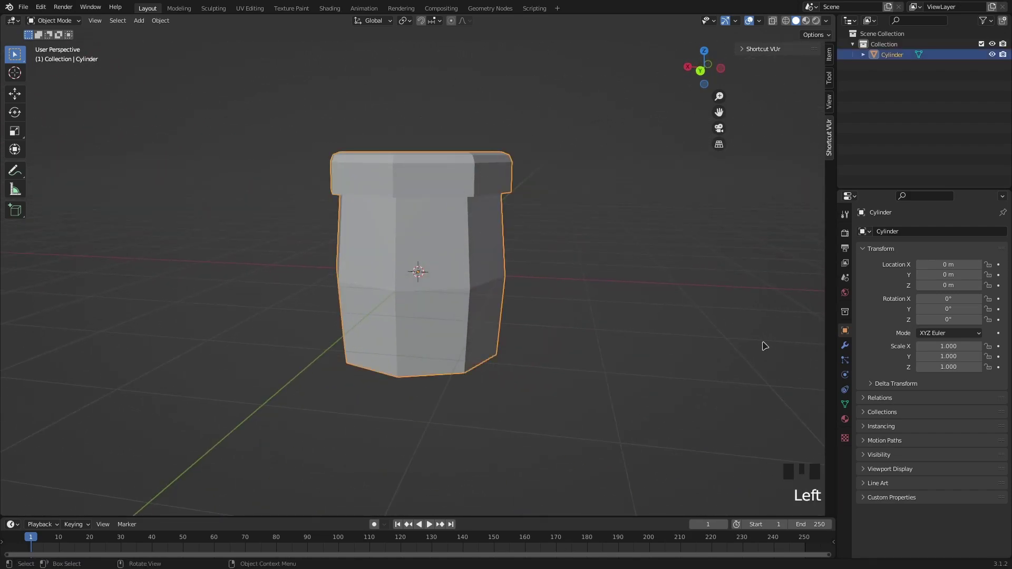
middle_drag(667, 289, 698, 289)
scroll(698, 289, down, 3)
click(626, 271)
middle_drag(626, 271, 581, 255)
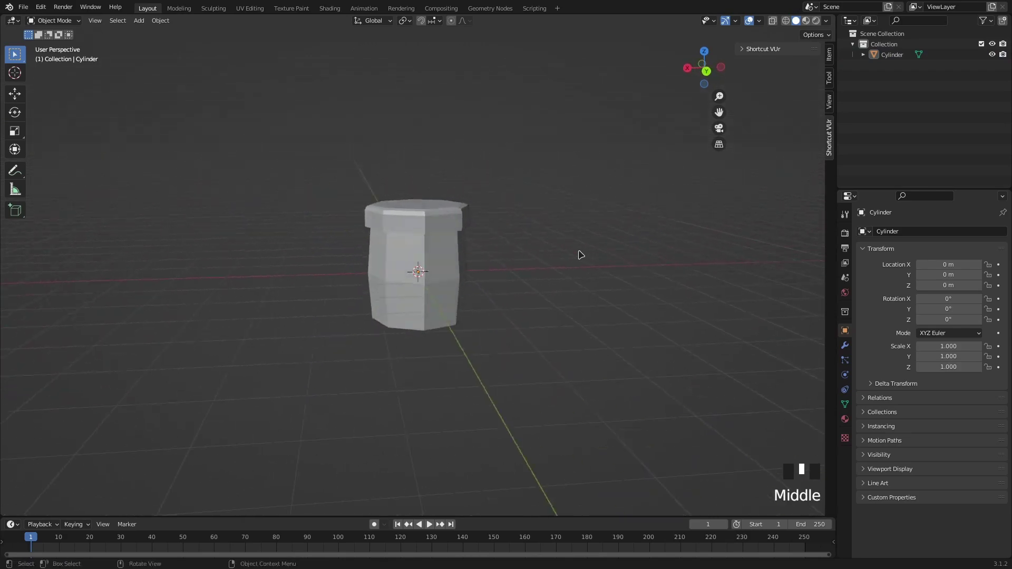
scroll(443, 226, up, 2)
click(416, 256)
Apply Shade Smooth to the cylinder and inspect the result
right_click(421, 255)
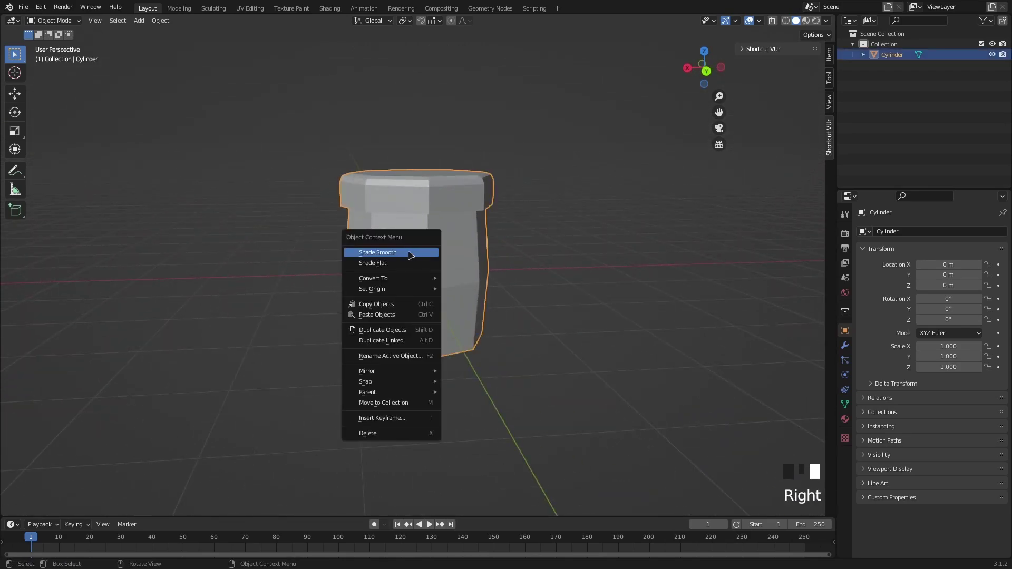
click(575, 257)
right_click(433, 253)
right_click(448, 248)
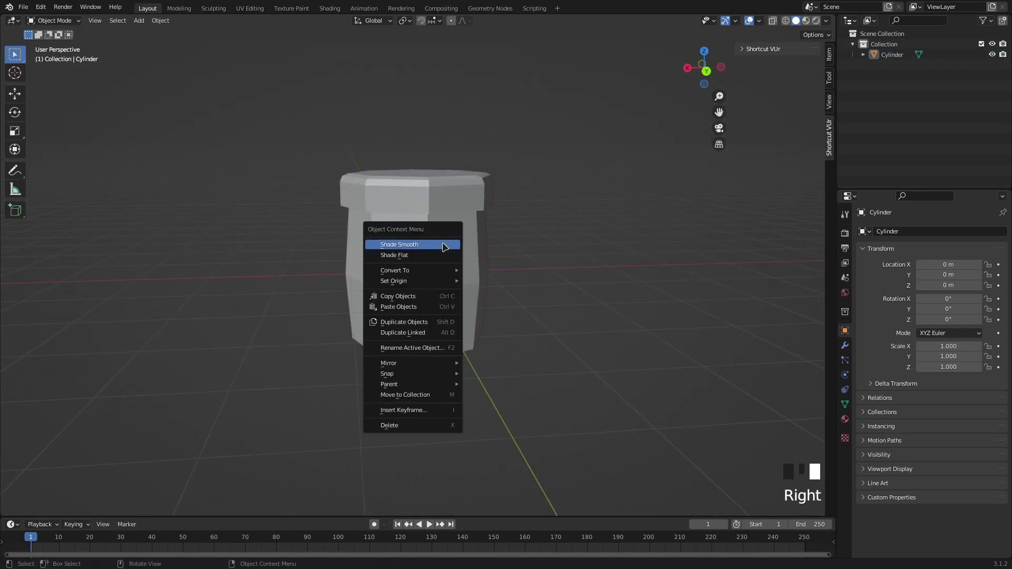
click(441, 247)
right_click(441, 247)
click(441, 248)
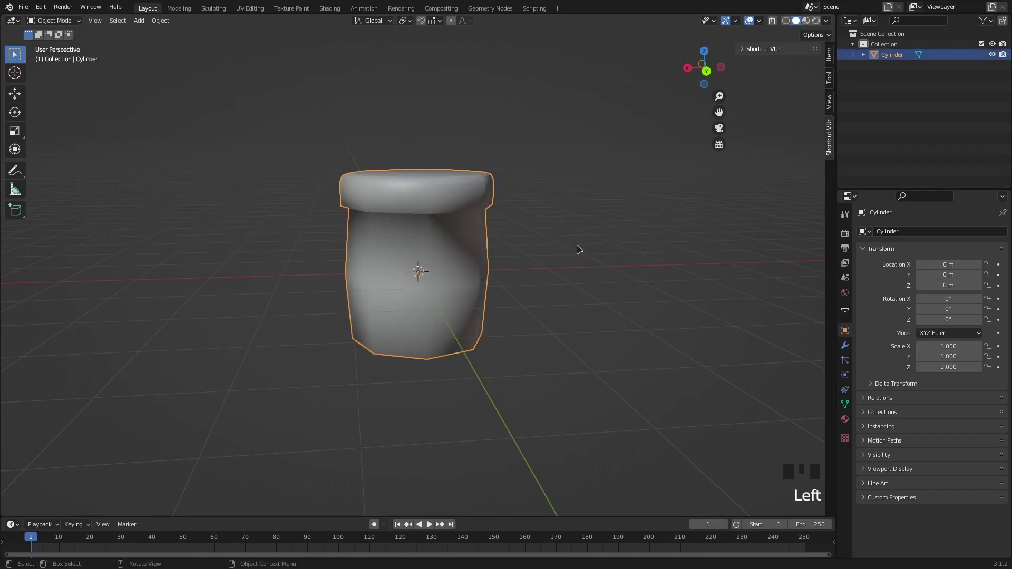
middle_drag(576, 249, 461, 277)
Revert the cylinder to Shade Flat, deselect, and enter Edit Mode
right_click(461, 275)
click(442, 286)
click(574, 256)
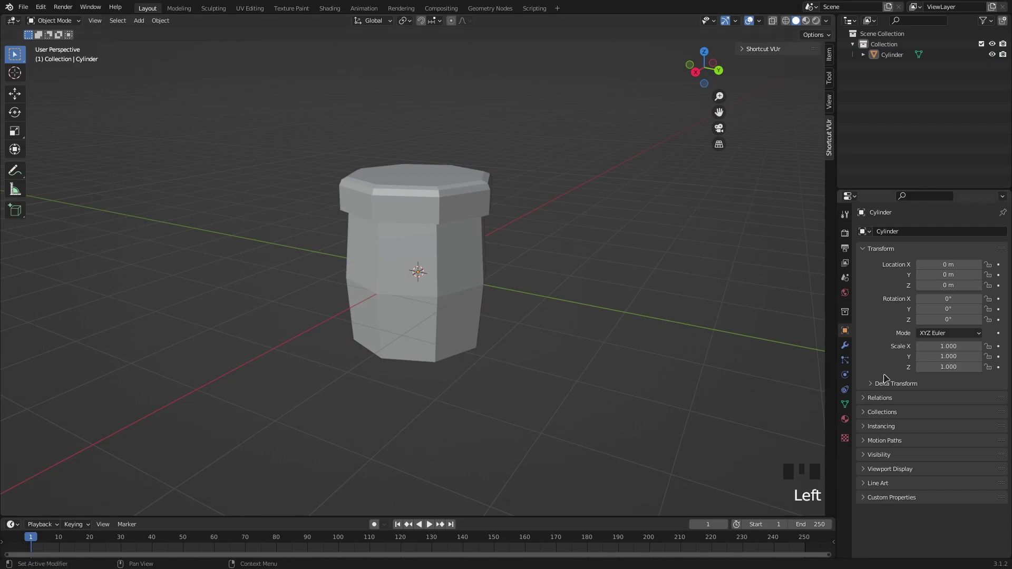
key(Tab)
middle_drag(517, 237, 460, 143)
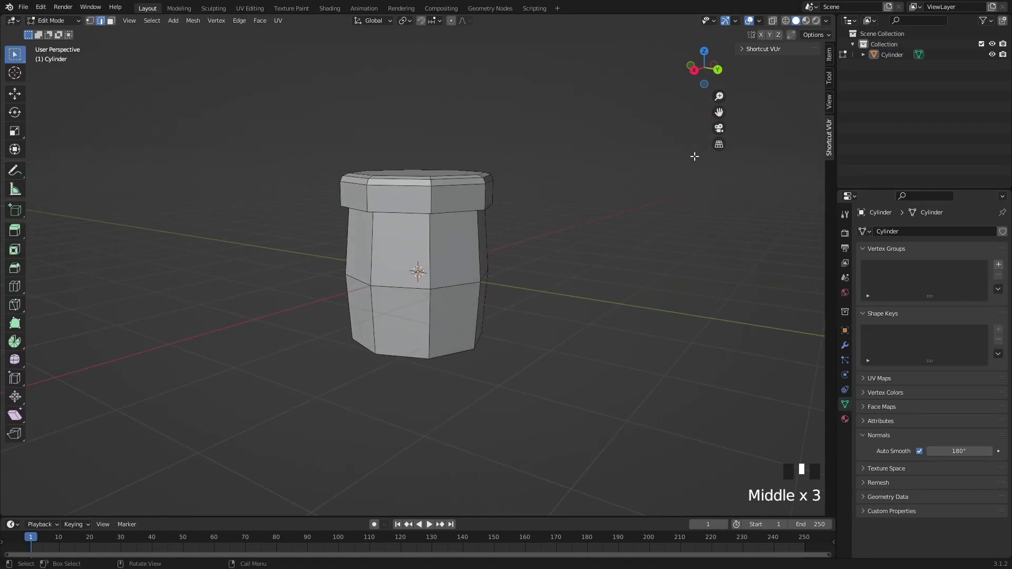
In wireframe view, box-select all faces of the top rim
click(787, 20)
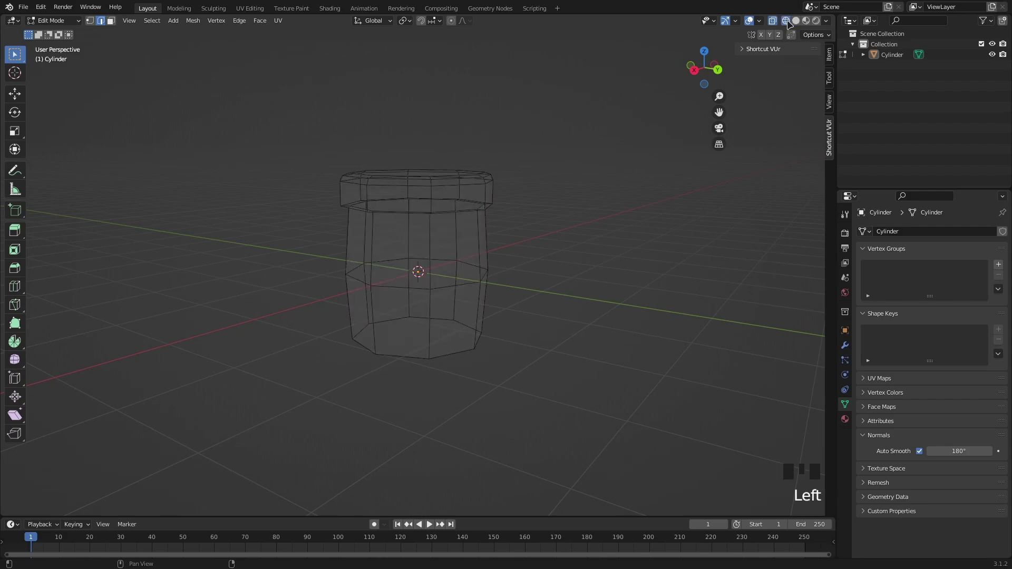
mouse_move(701, 68)
middle_down()
mouse_move(637, 70)
mouse_move(504, 197)
mouse_move(630, 122)
mouse_move(674, 125)
middle_up()
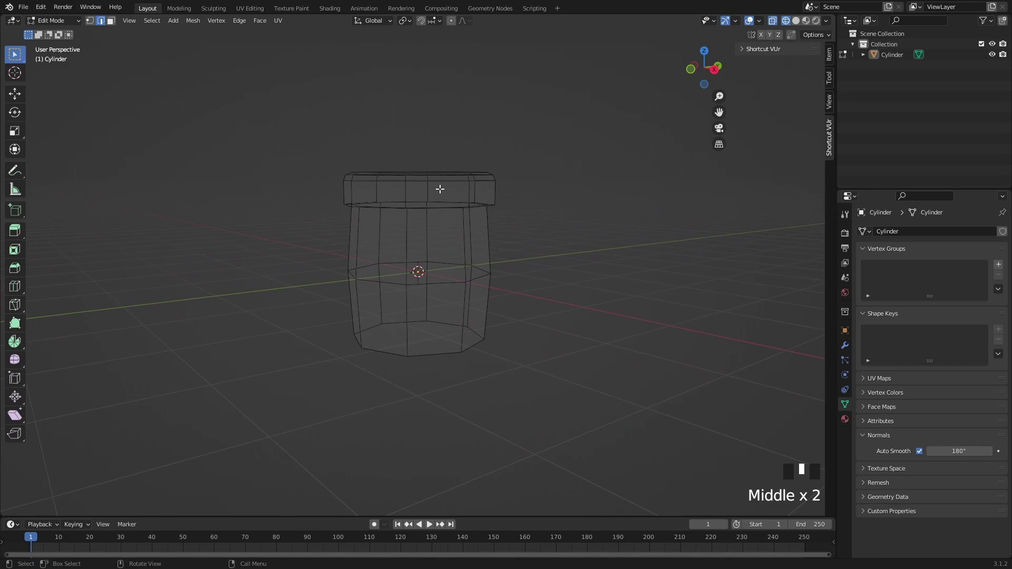
click(110, 20)
middle_drag(242, 50, 511, 104)
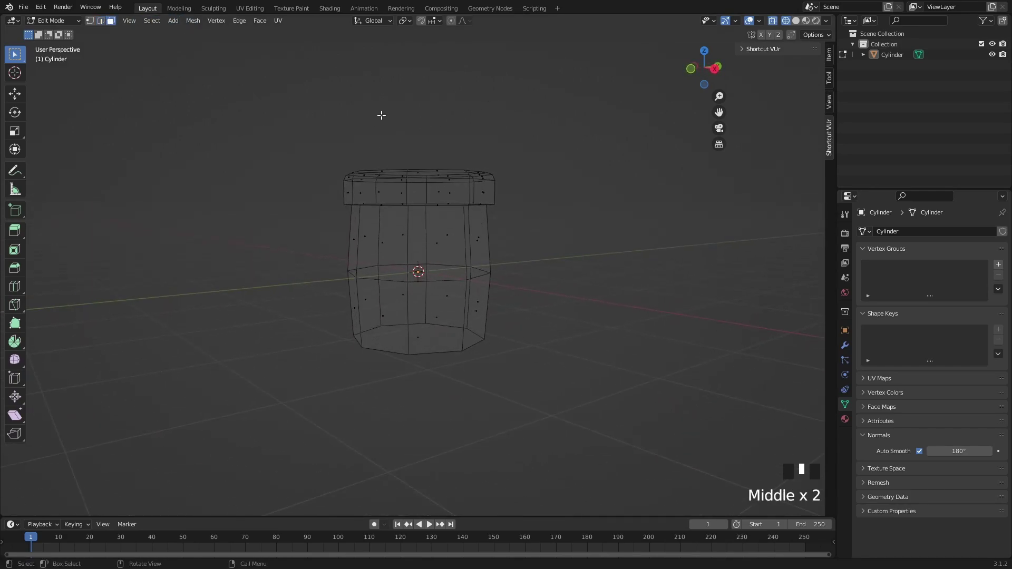
middle_drag(382, 116, 364, 123)
drag(291, 128, 540, 207)
middle_drag(540, 208, 615, 147)
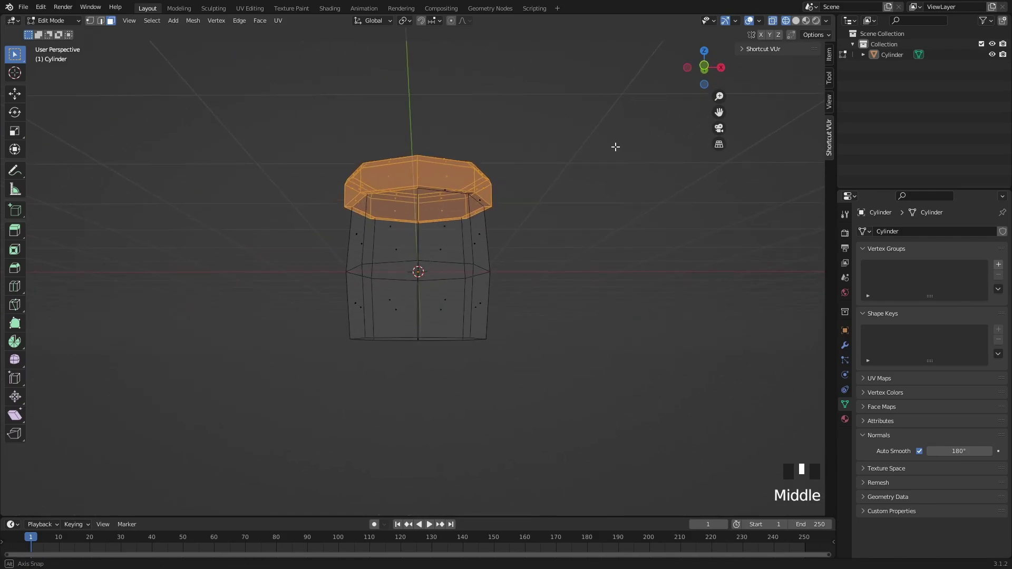
middle_drag(442, 190, 554, 158)
scroll(480, 162, up, 3)
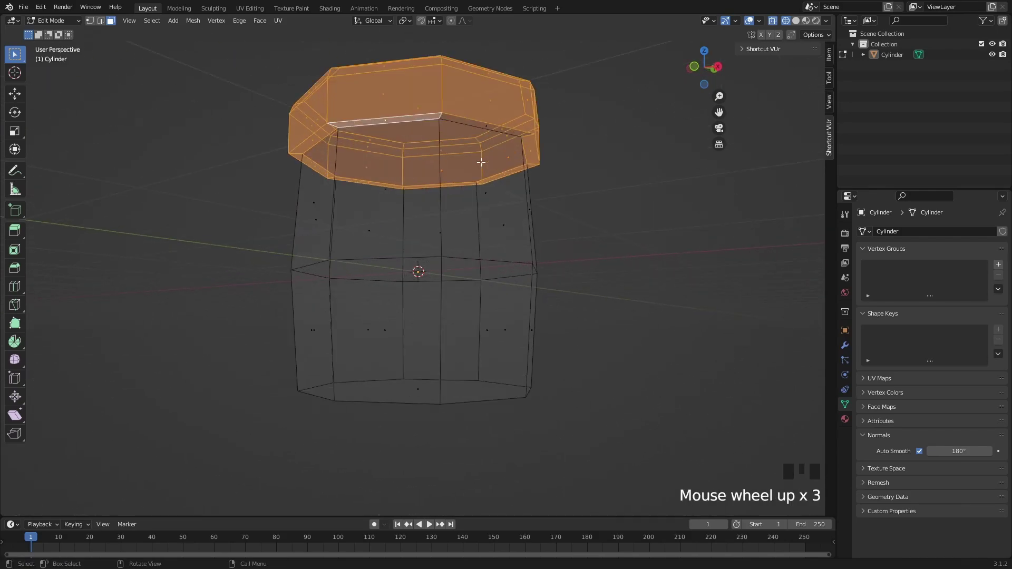
middle_drag(487, 129, 519, 171)
scroll(528, 172, down, 2)
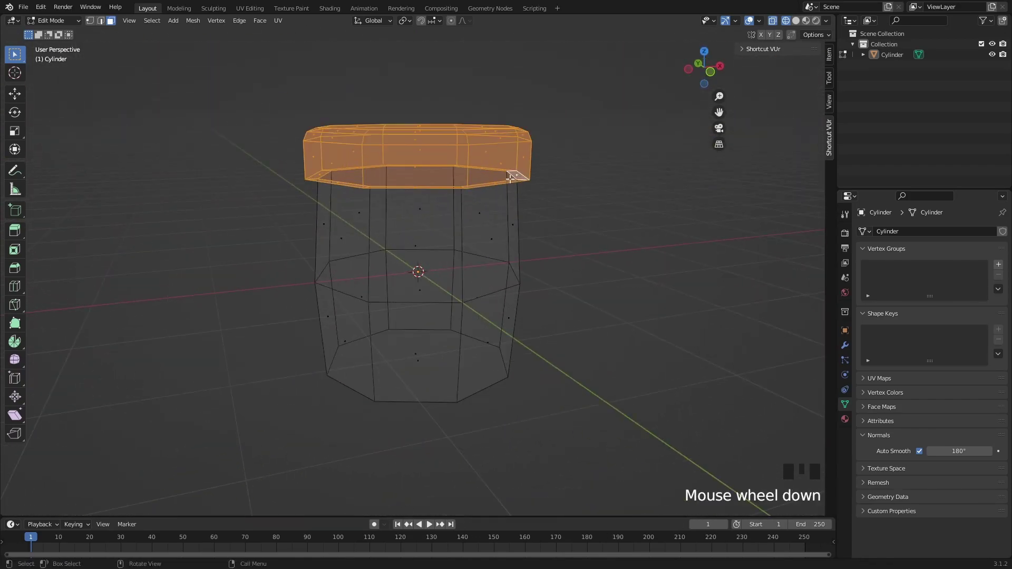
Separate the rim into its own object, Cylinder.001, and make it active in Object Mode
key(p)
click(551, 167)
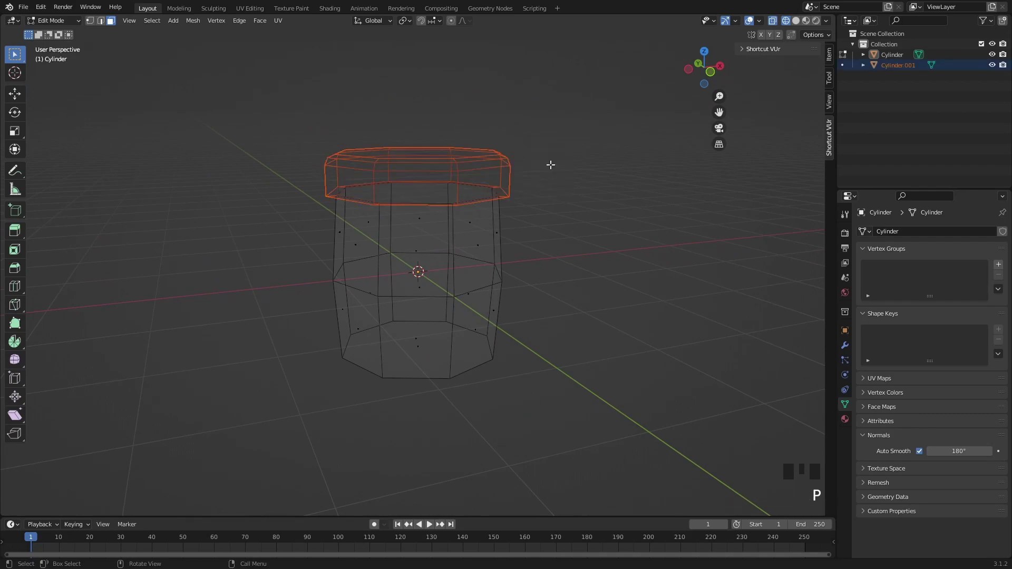
click(796, 21)
click(604, 118)
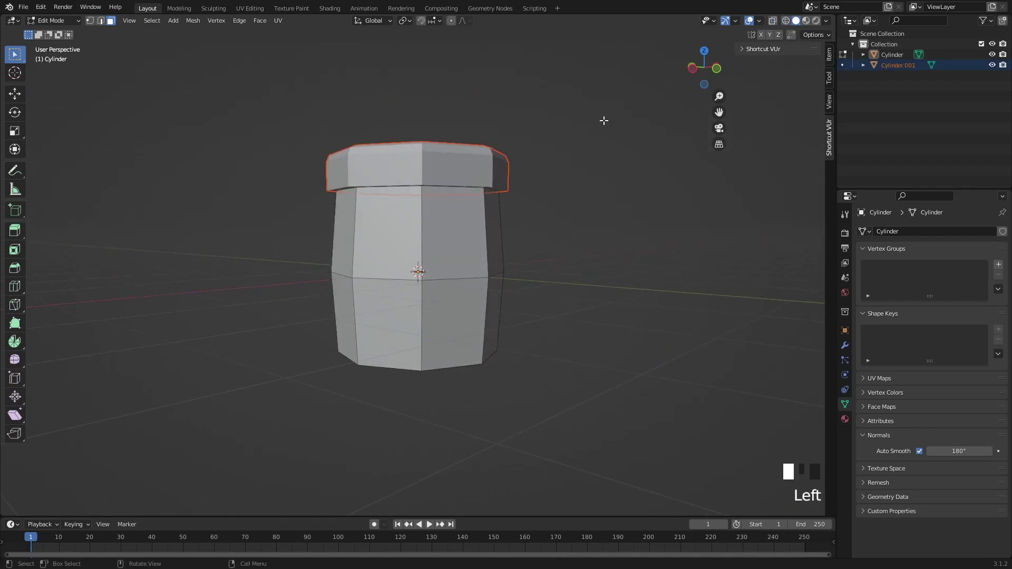
key(Tab)
click(557, 242)
click(442, 169)
click(421, 237)
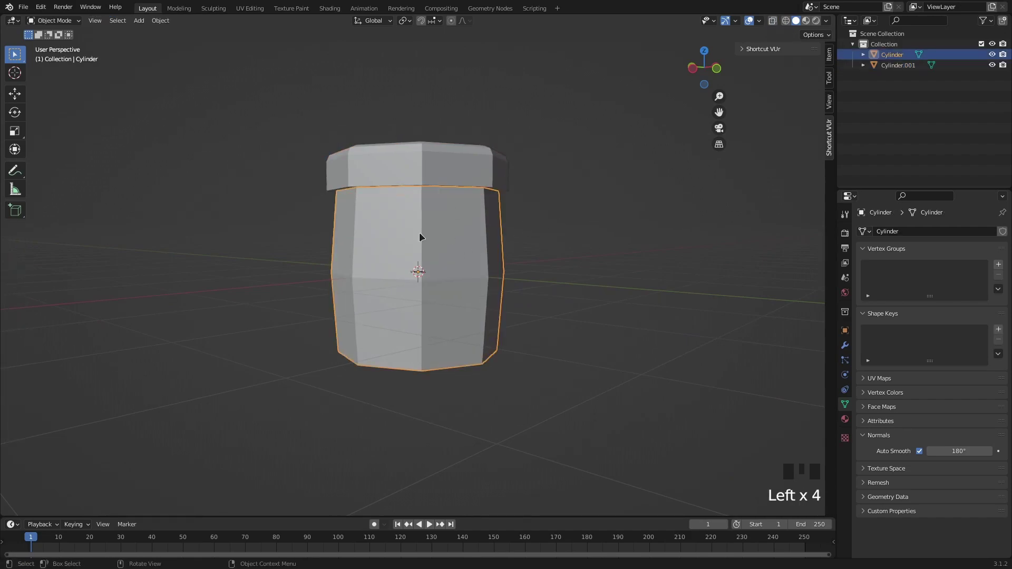
click(457, 150)
middle_drag(596, 160, 416, 129)
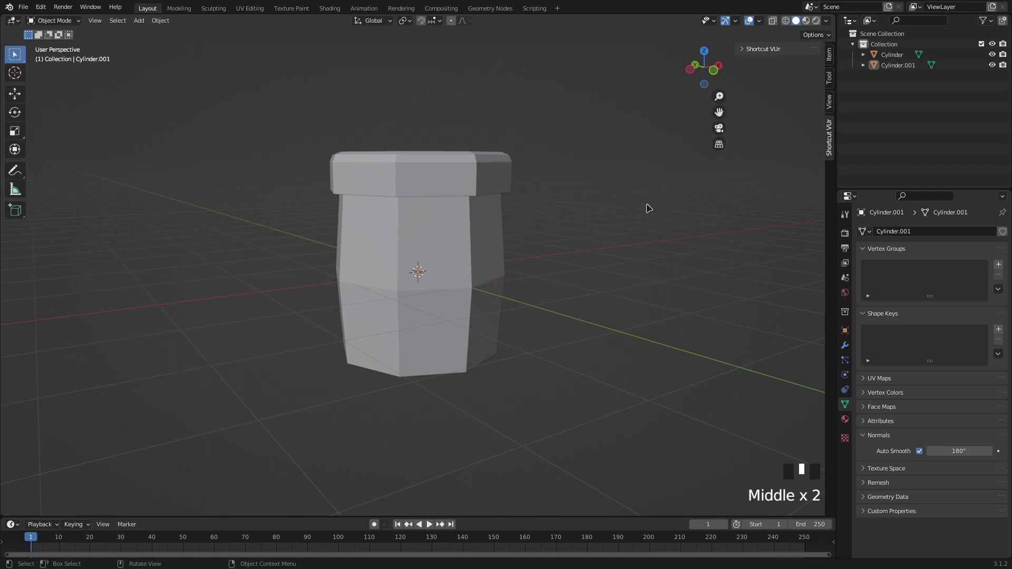
Switch to the UV Editing workspace with the block back in Object Mode
click(258, 9)
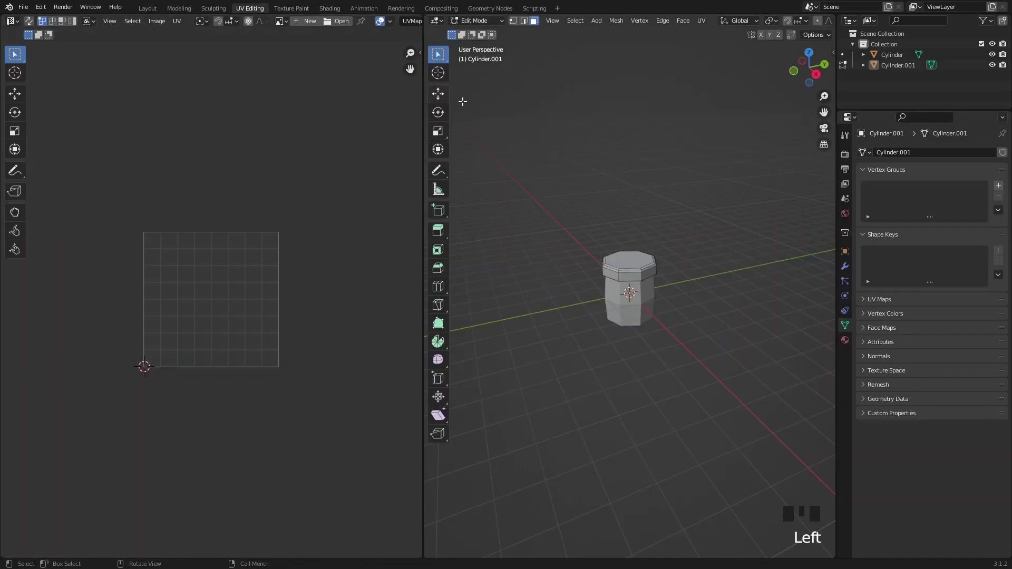
scroll(664, 174, up, 4)
middle_drag(649, 174, 660, 192)
key(Tab)
scroll(738, 187, down, 3)
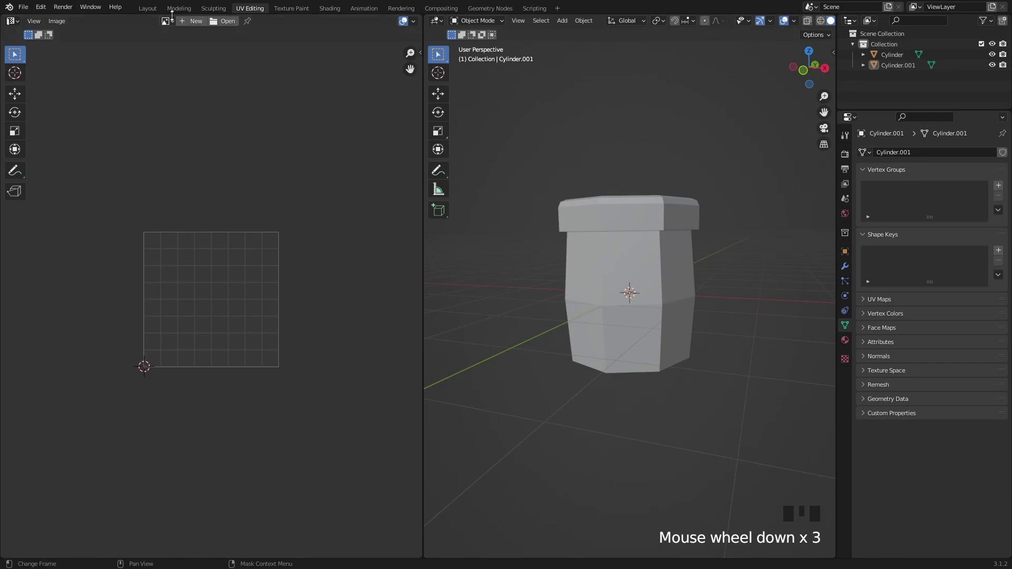
scroll(237, 254, up, 3)
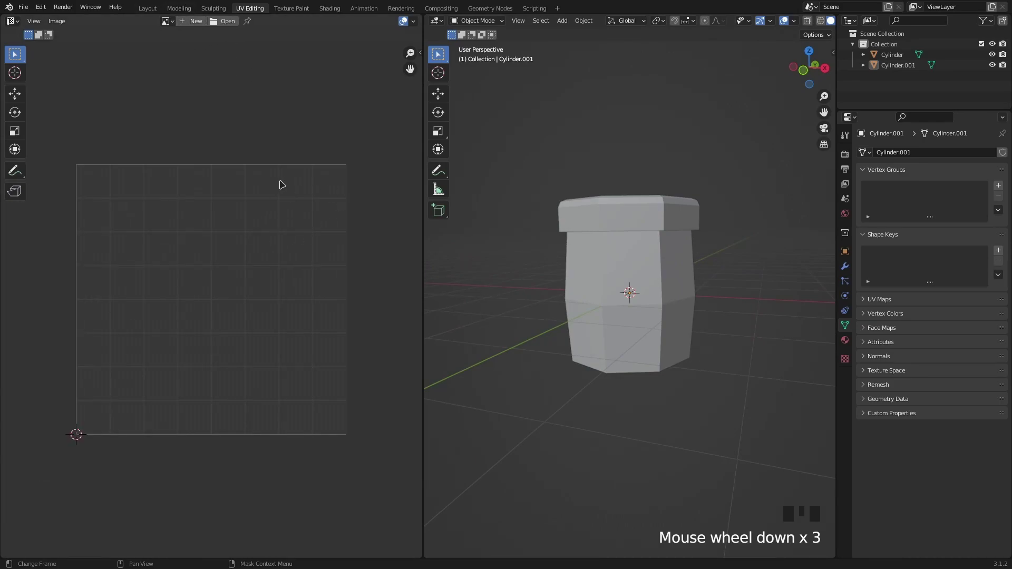
Load ColorpalleteSelfMade.png into the image editor
click(168, 21)
click(225, 21)
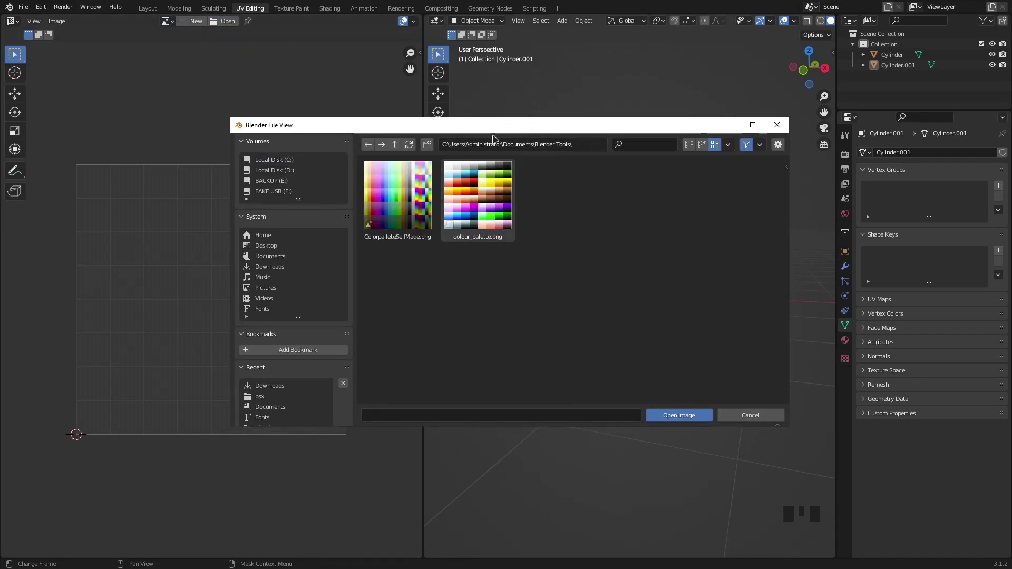
click(473, 224)
click(398, 195)
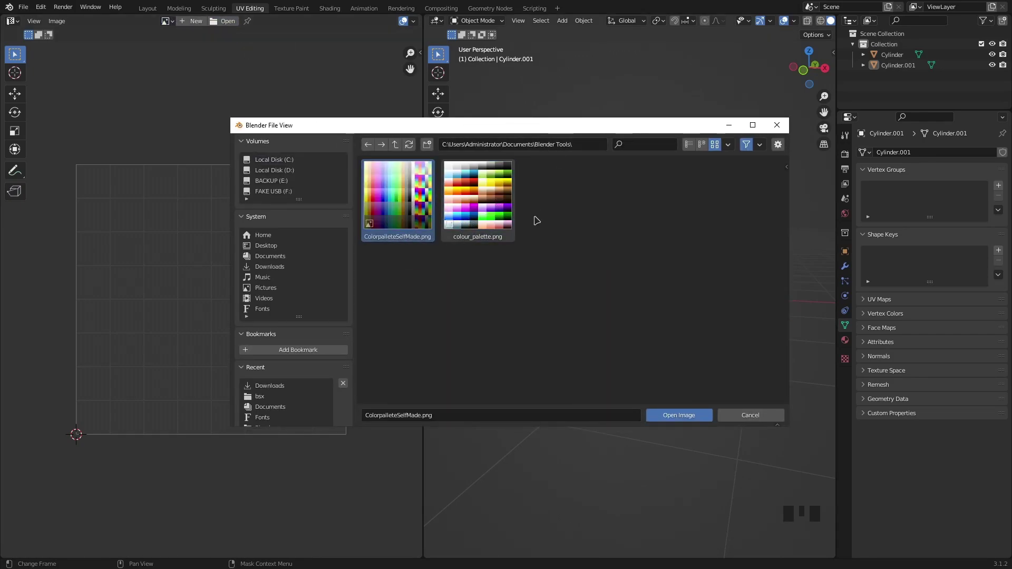
click(679, 415)
Select the Cylinder.001 cap in the viewport, leaving the base body unselected
scroll(314, 227, down, 7)
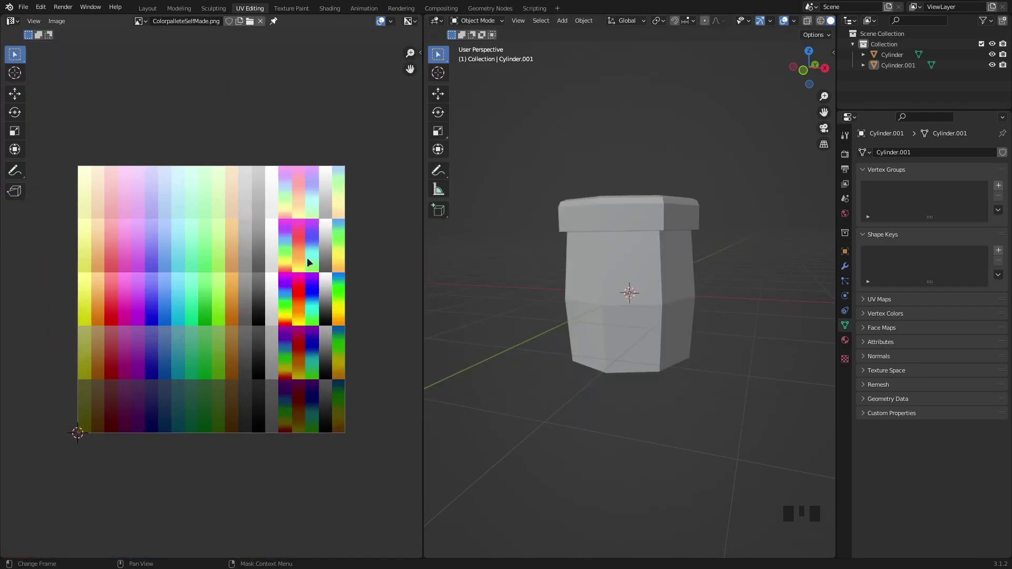
scroll(517, 232, down, 2)
middle_drag(518, 233, 691, 229)
scroll(700, 233, up, 3)
scroll(689, 228, down, 1)
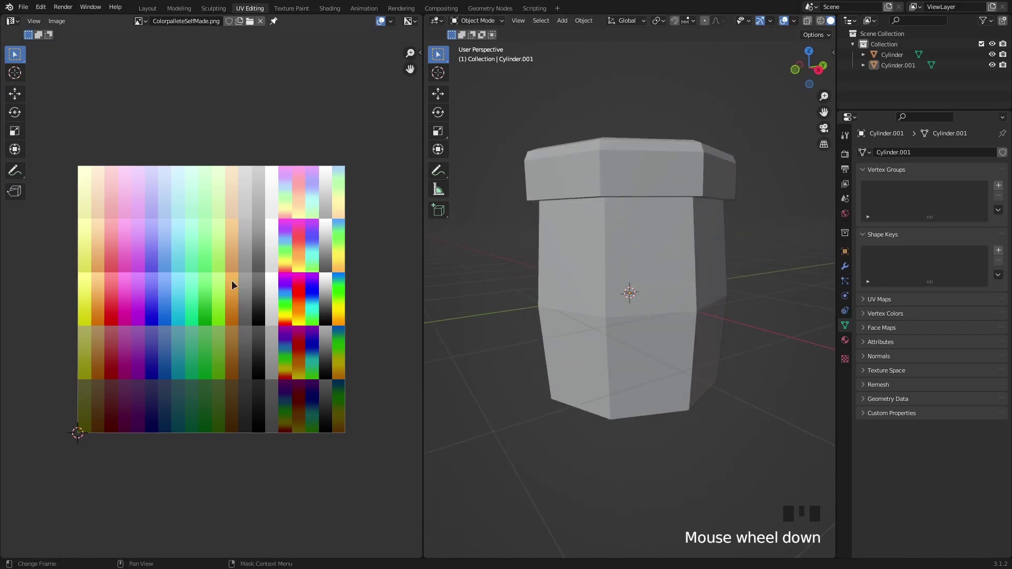
scroll(768, 228, down, 3)
click(667, 227)
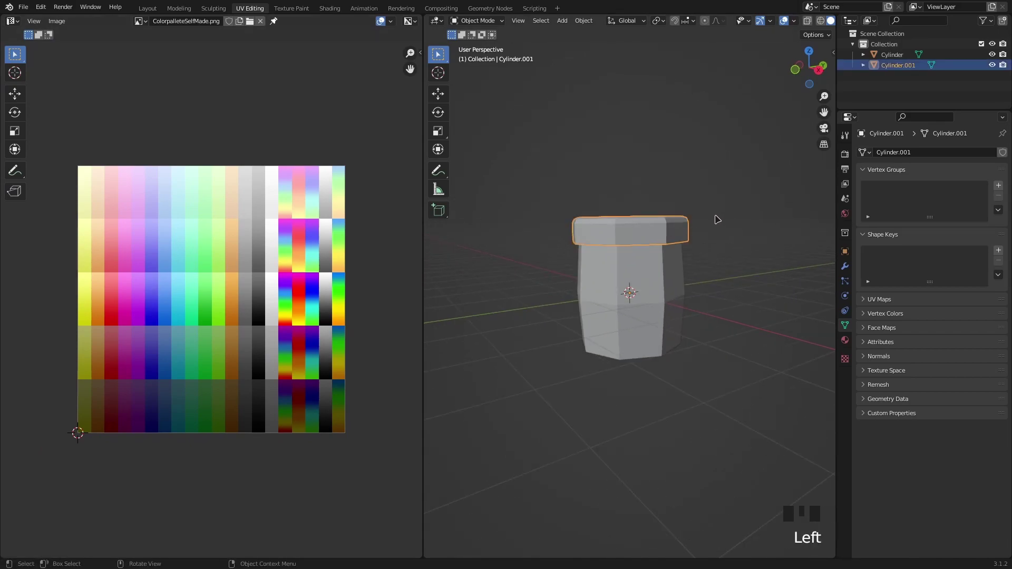
click(712, 294)
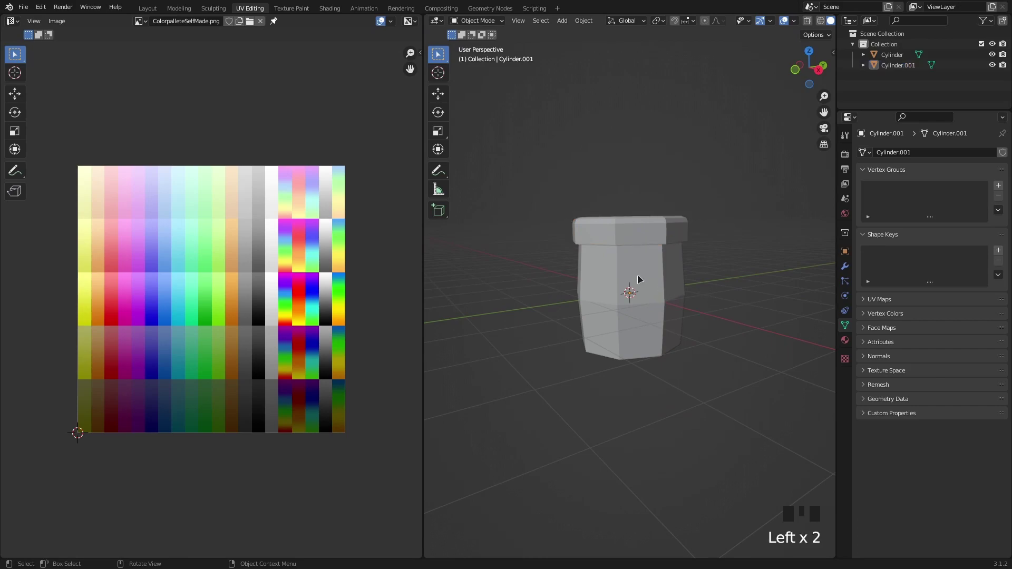
click(645, 227)
click(687, 231)
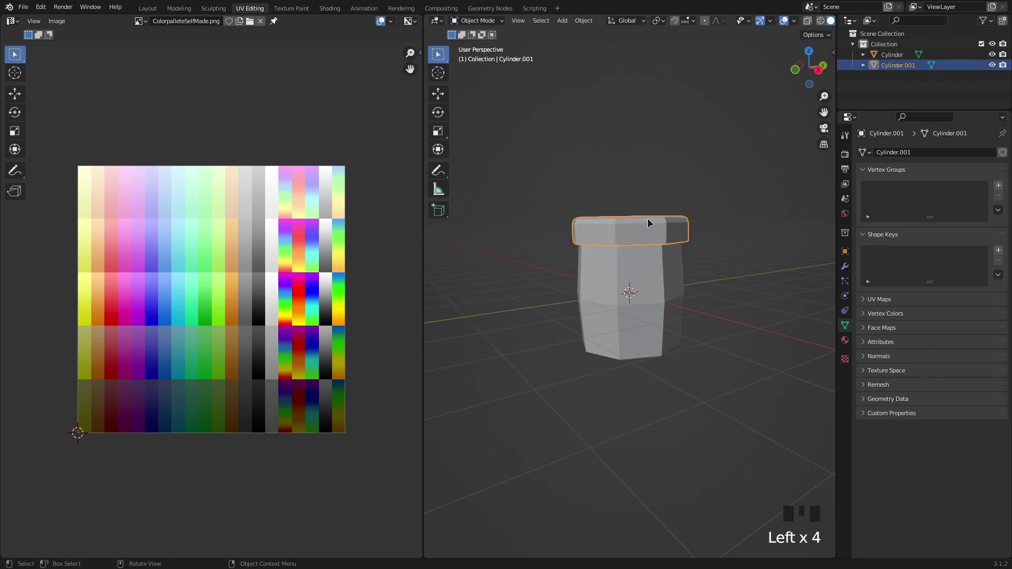
mouse_move(713, 206)
middle_down()
mouse_move(753, 187)
mouse_move(720, 190)
middle_up()
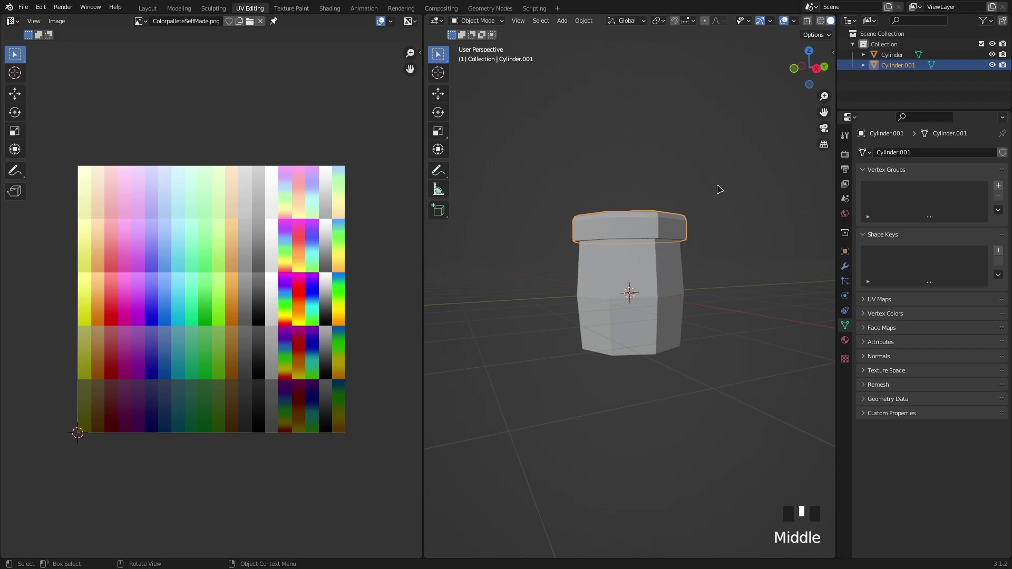
In Edit Mode, select all of Cylinder.001's cap and project its UVs from the current view
key(Tab)
middle_drag(714, 185, 691, 192)
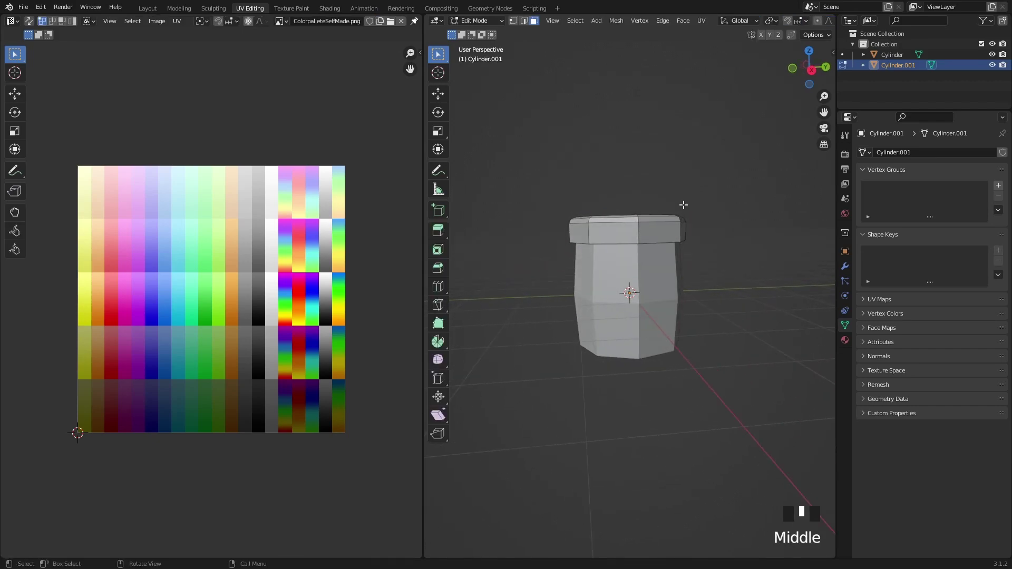
key(a)
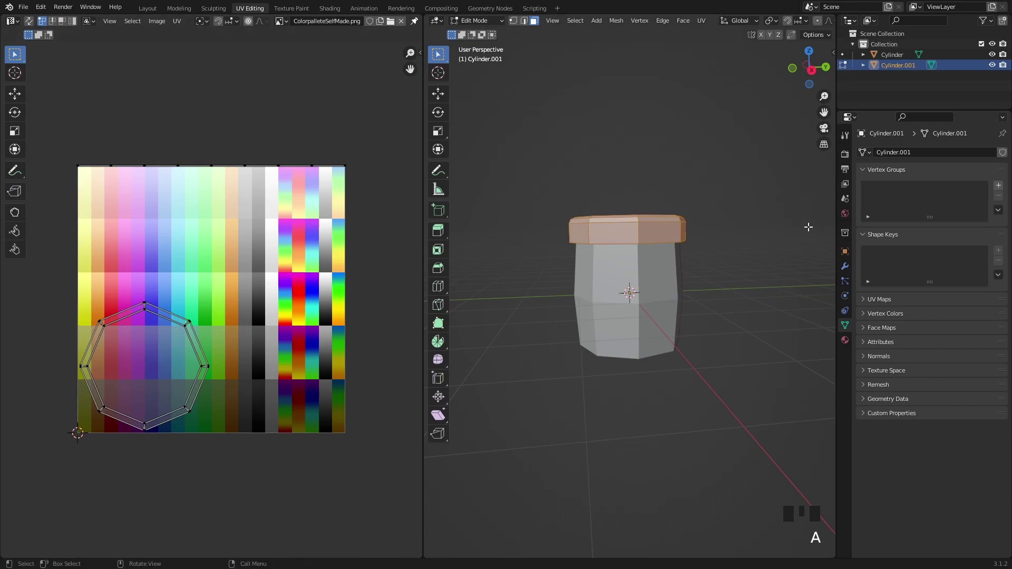
scroll(536, 294, down, 2)
middle_drag(536, 293, 613, 264)
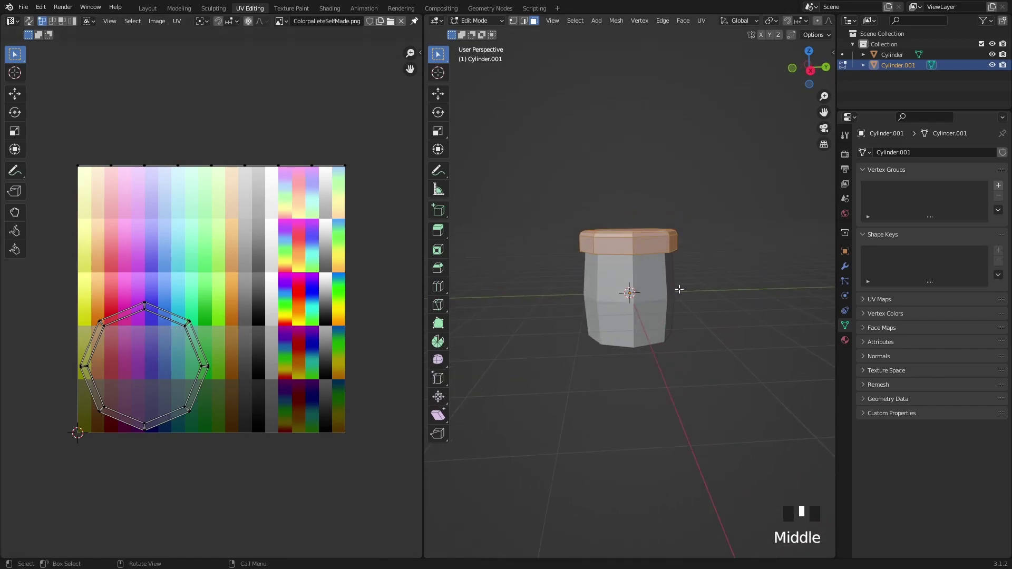
key(u)
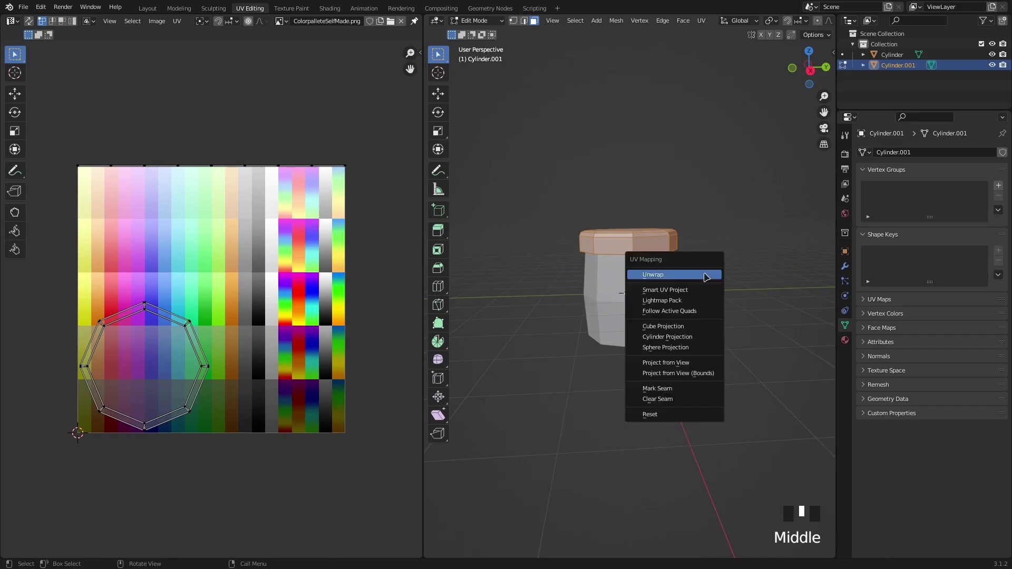
click(690, 363)
middle_click(698, 260)
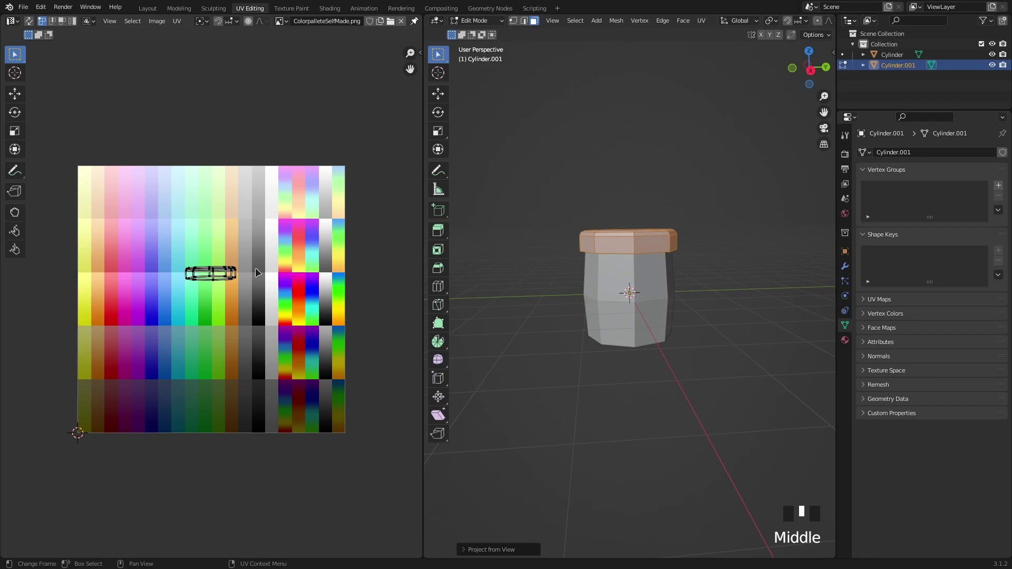
Move the cap's UV island over the palette, shrink it, and place it on the green swatch
key(a)
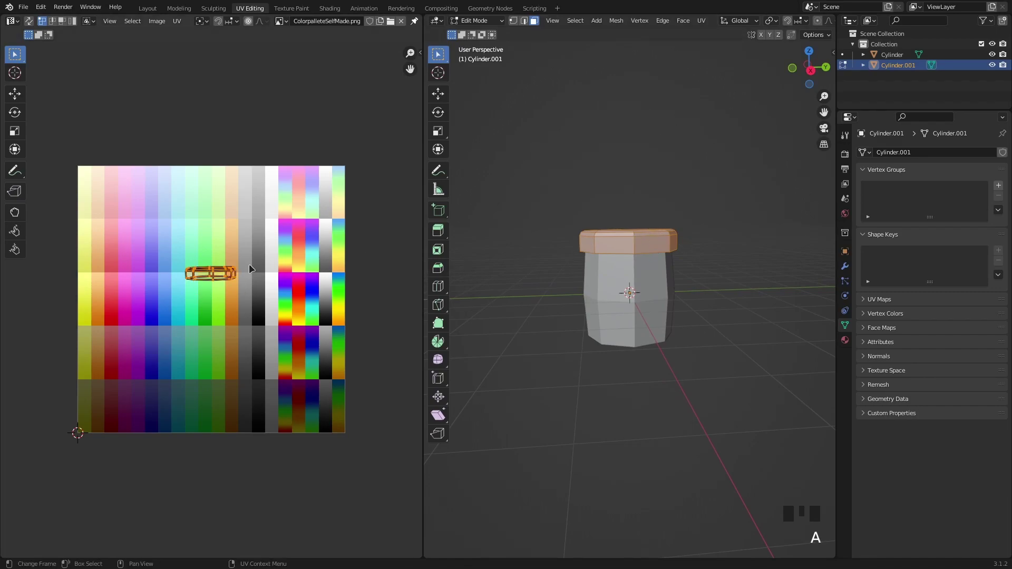
key(g)
click(275, 247)
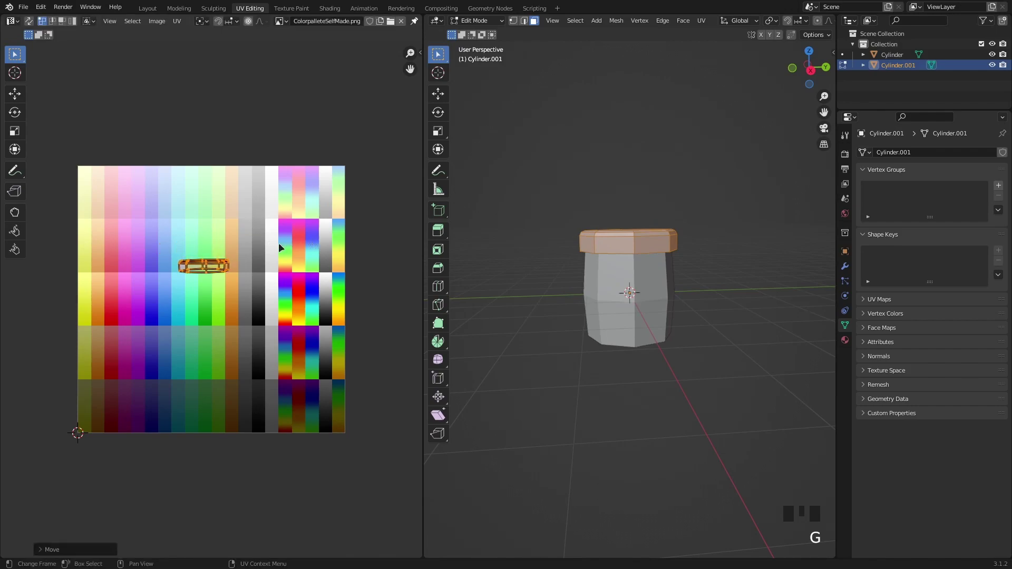
key(g)
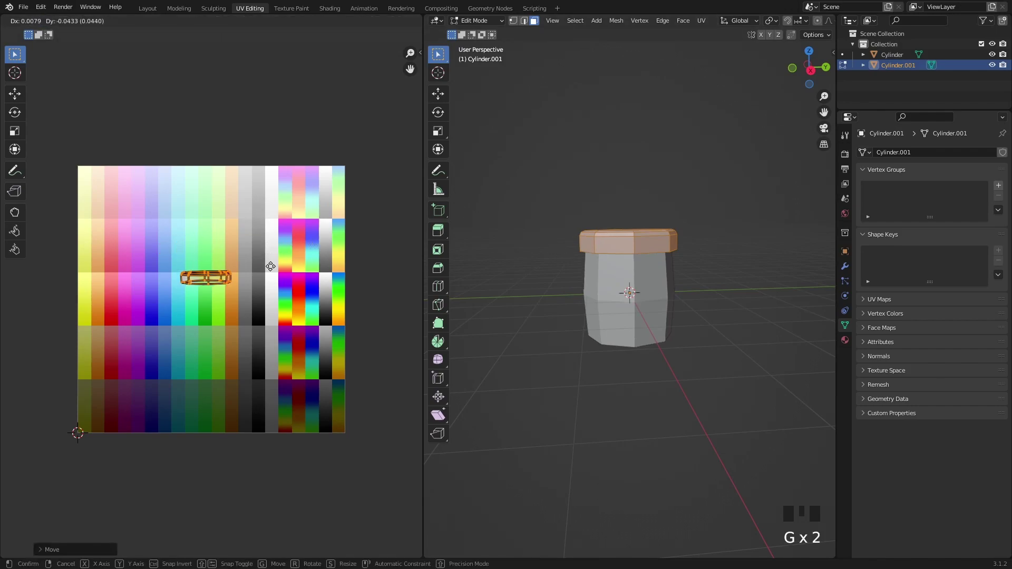
click(270, 338)
key(s)
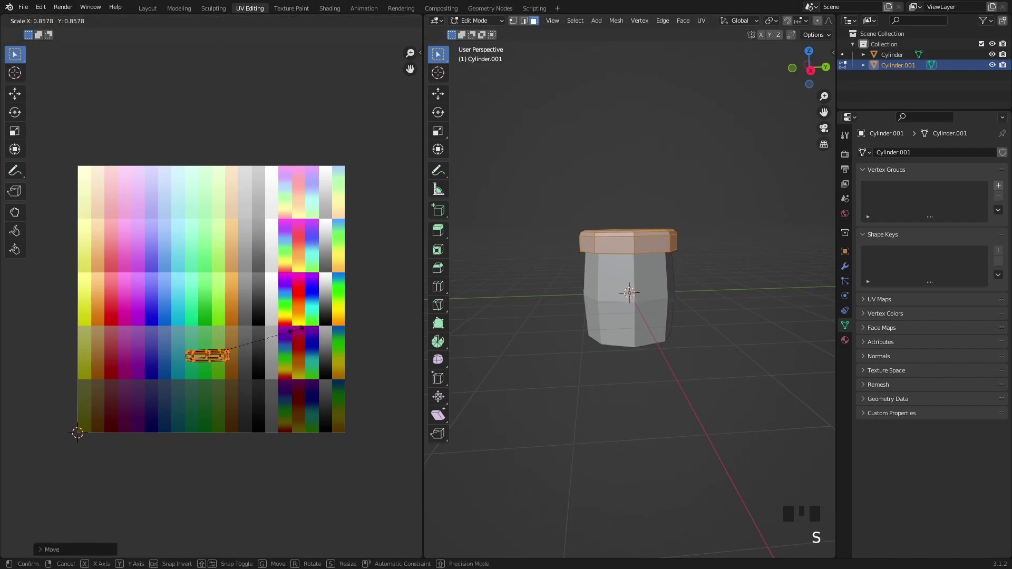
click(235, 336)
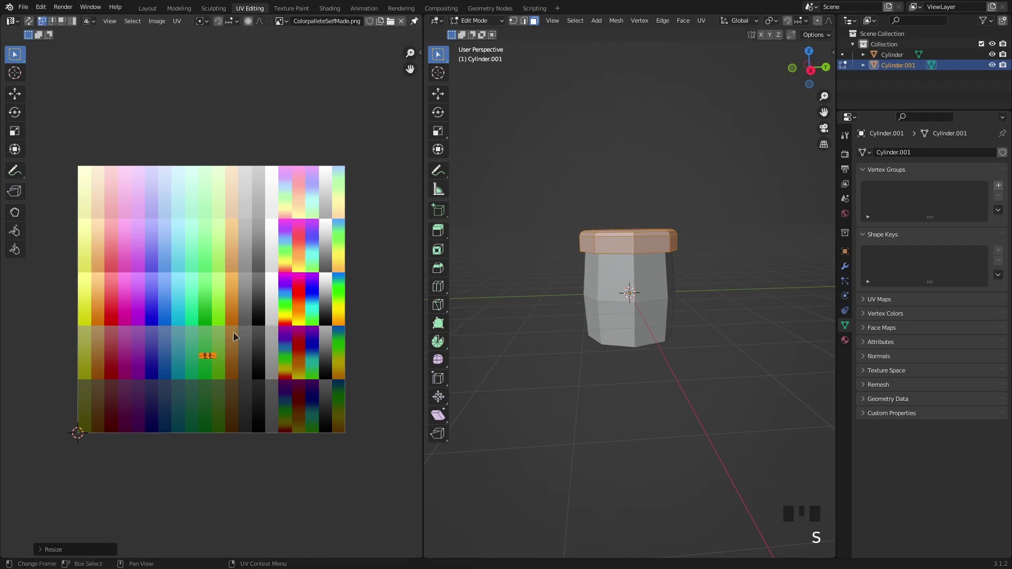
key(g)
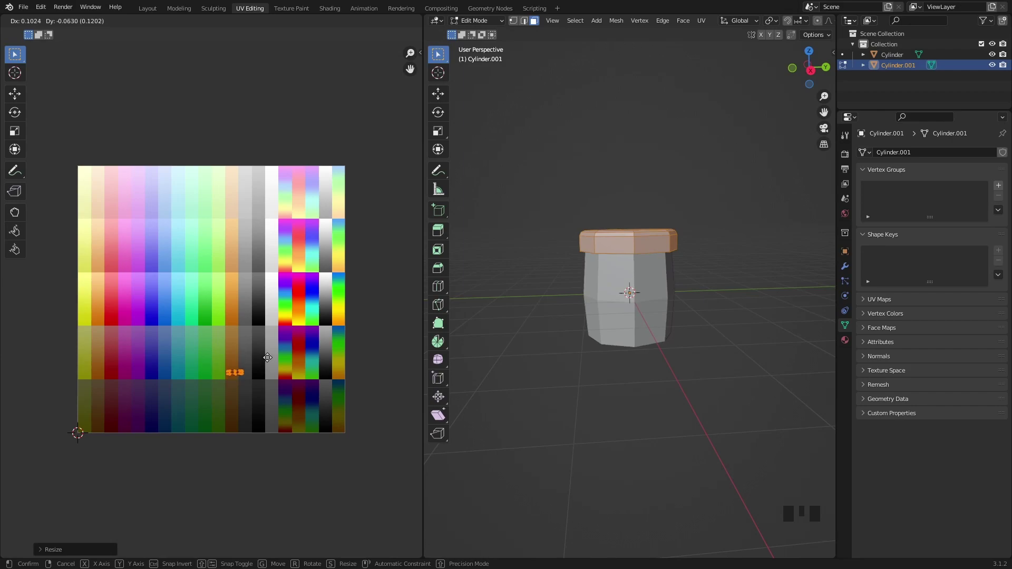
click(239, 292)
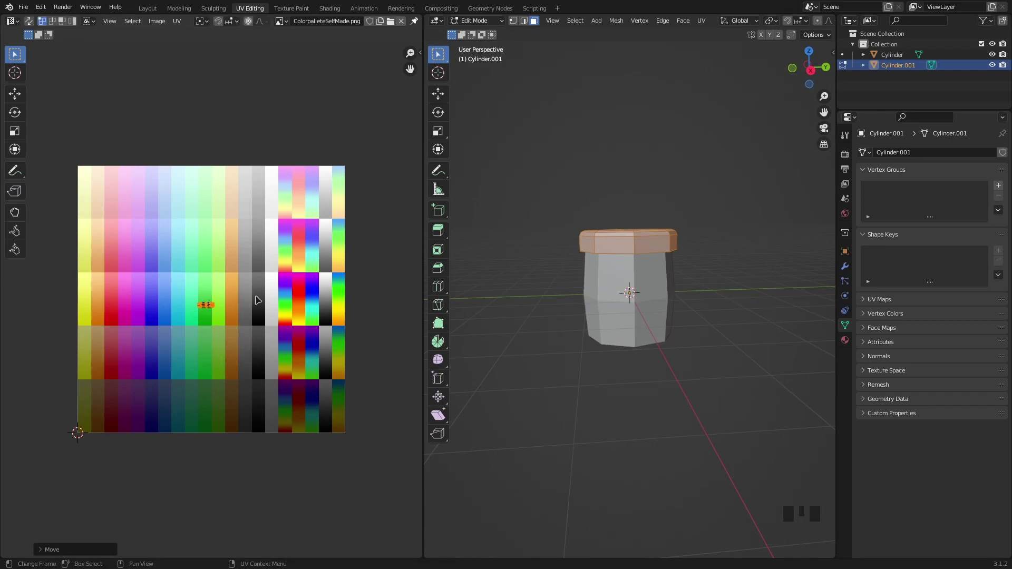
Shrink the UV island further, rotate it about -87 degrees, and nudge it onto the green swatch
key(s)
click(230, 303)
key(s)
click(293, 304)
key(r)
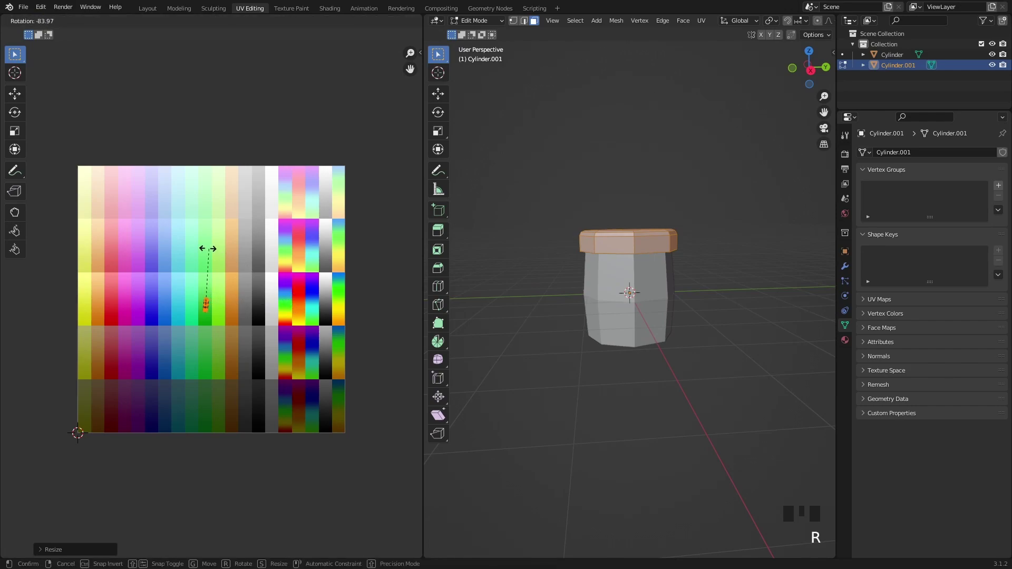
click(206, 246)
key(s)
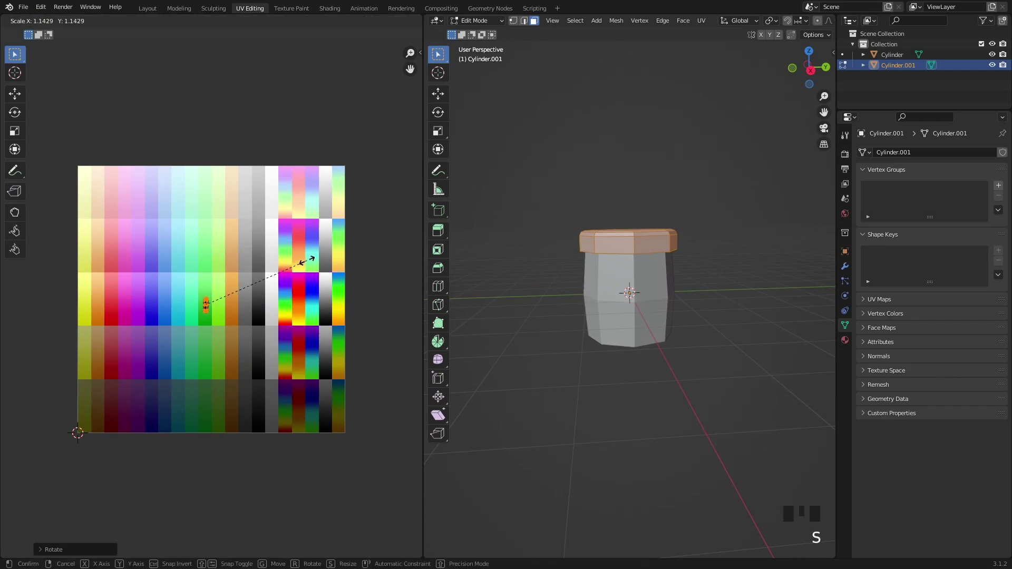
click(369, 254)
key(g)
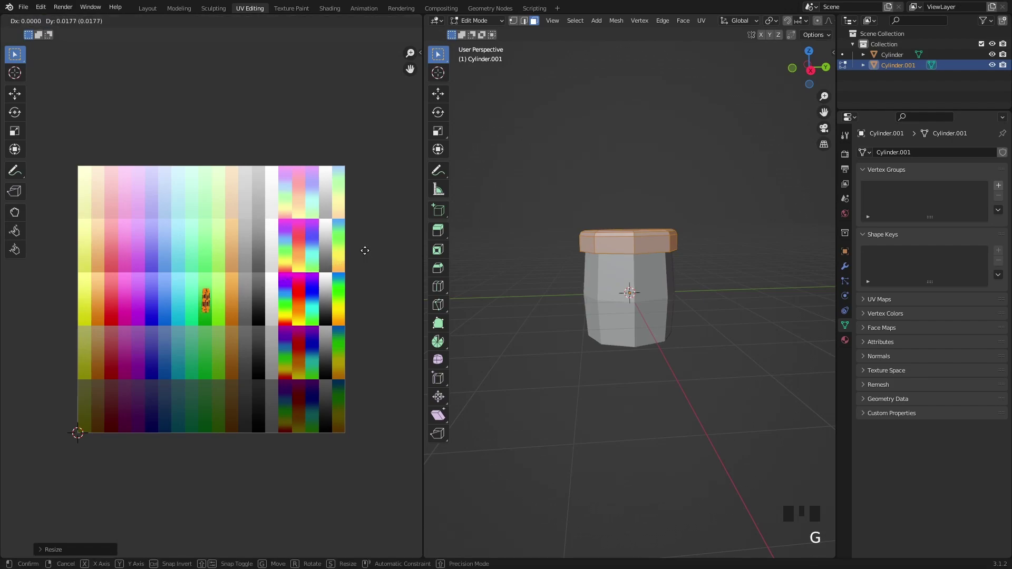
click(362, 253)
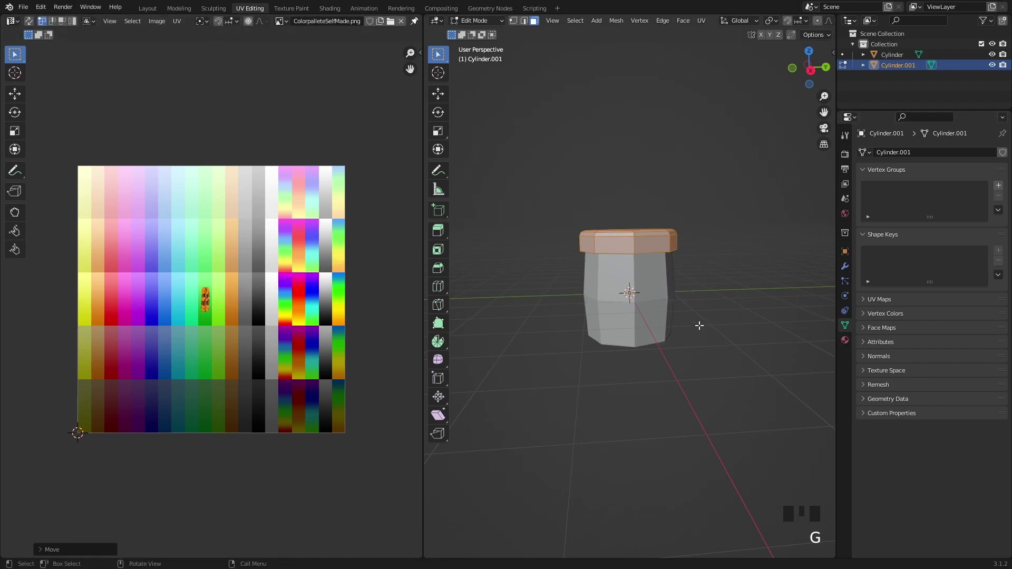
Add Material.001 to Cylinder.001 with an Image Texture of ColorpalleteSelfMade.png driving Base Color
middle_drag(698, 328, 676, 306)
middle_drag(737, 278, 718, 237)
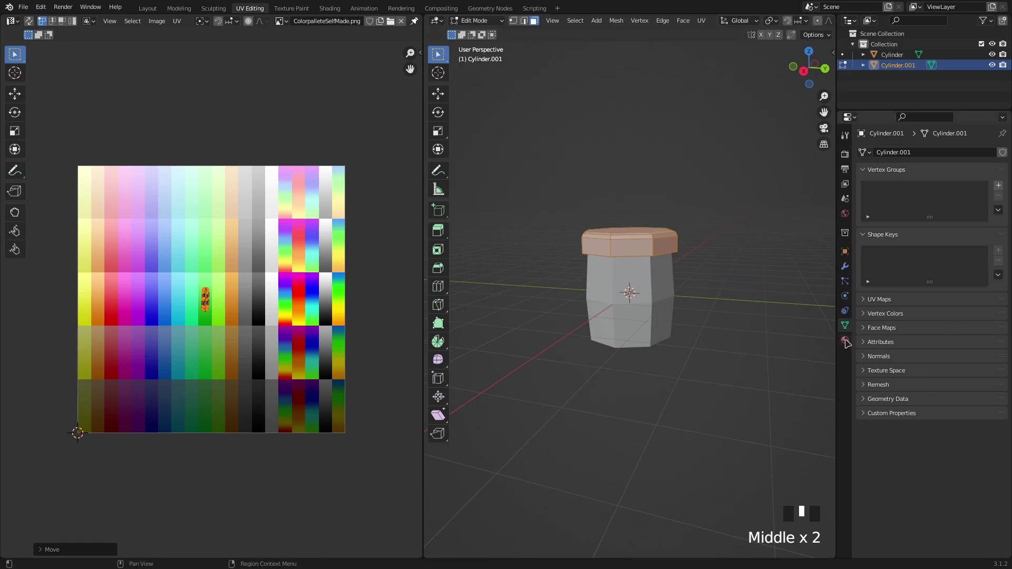
drag(838, 344, 843, 343)
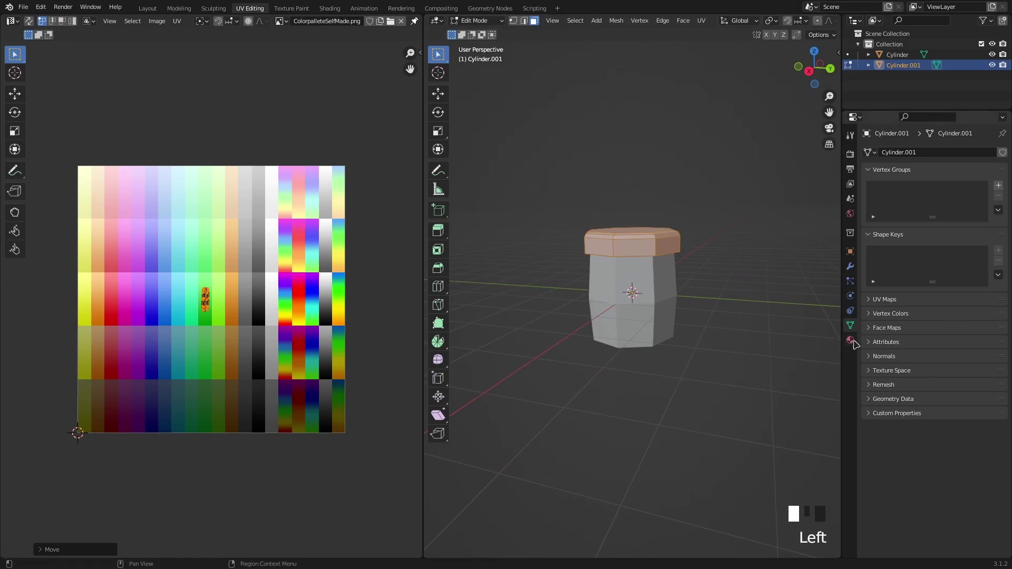
click(850, 341)
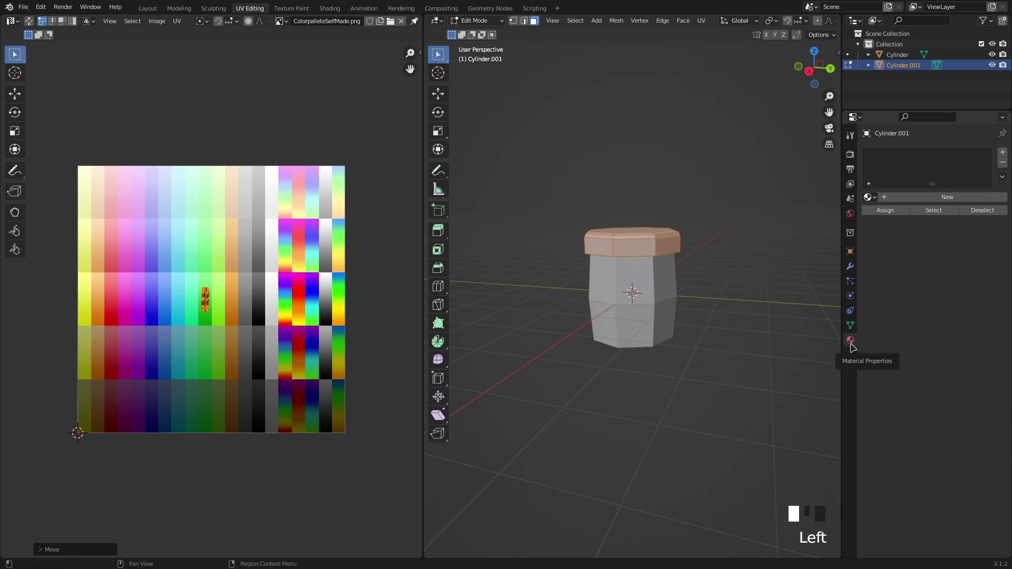
click(936, 199)
click(925, 323)
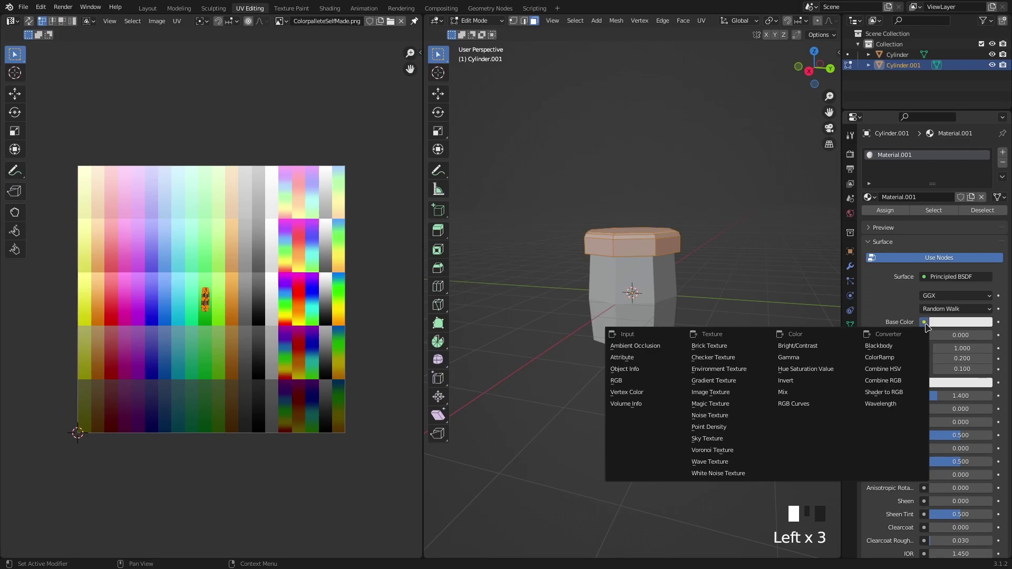
click(733, 391)
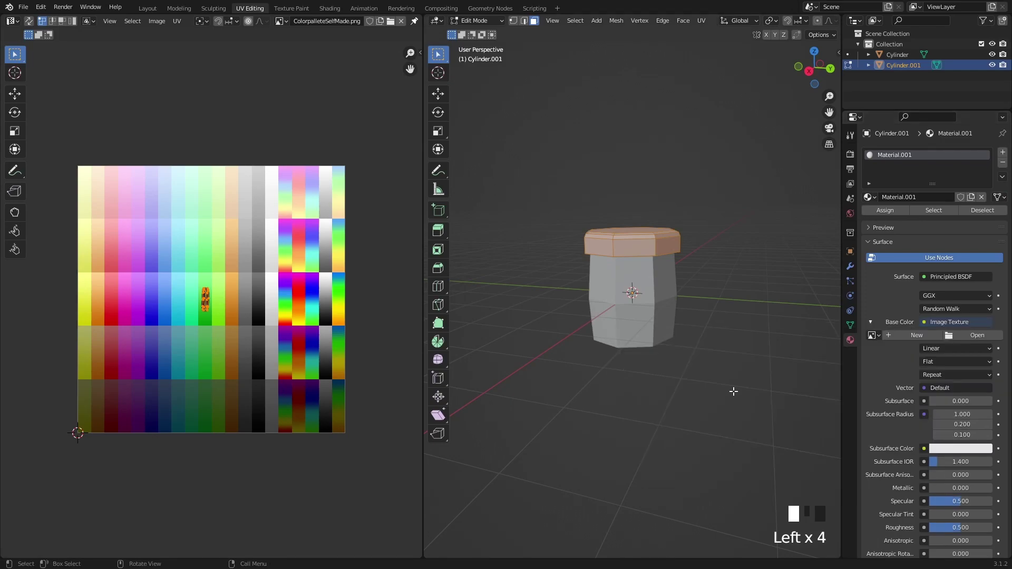
click(873, 336)
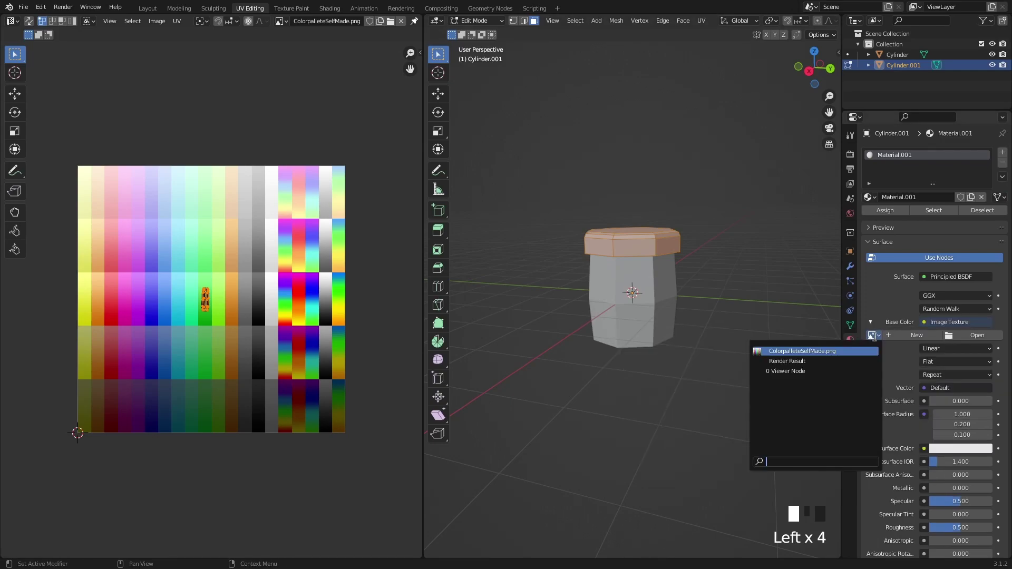
click(812, 350)
middle_drag(768, 318, 793, 305)
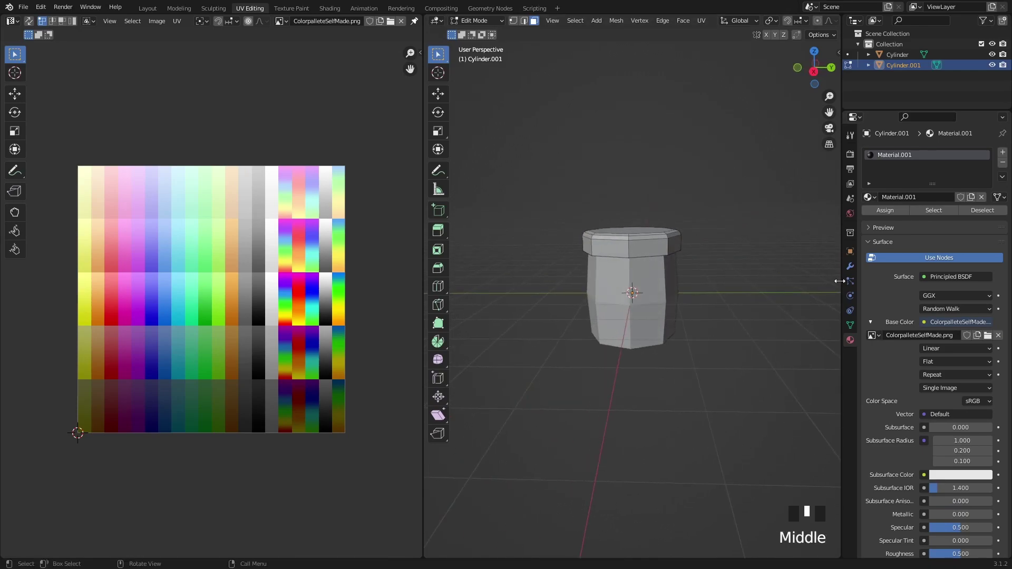
drag(839, 281, 960, 263)
Switch the viewport to Material Preview shading and return to Object Mode
click(955, 21)
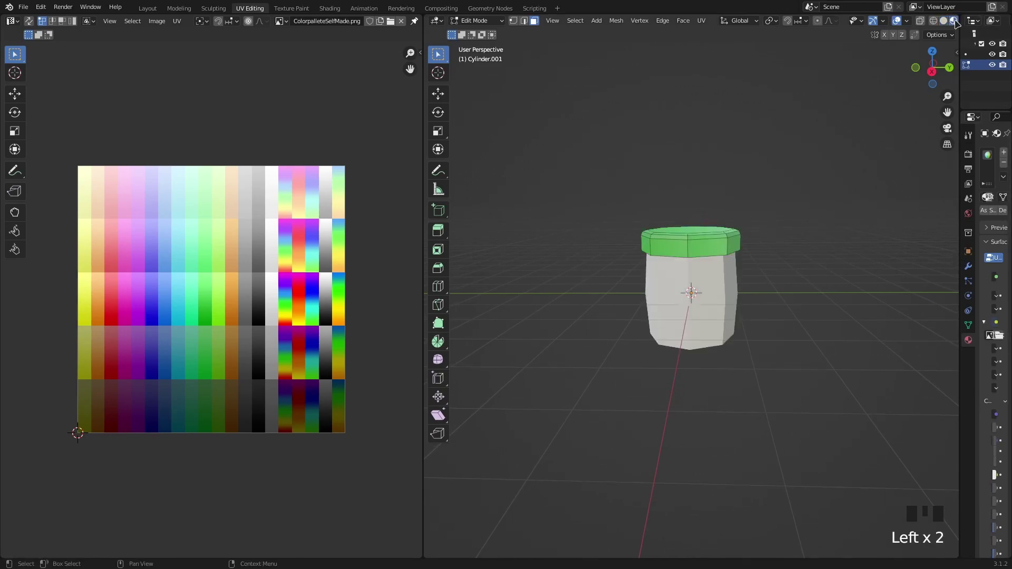
drag(956, 156, 908, 200)
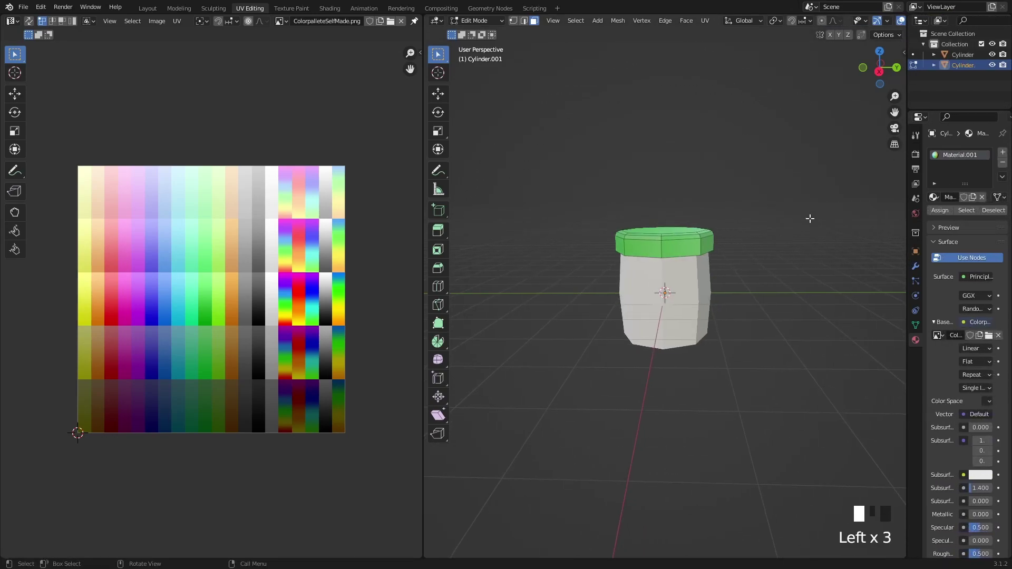
key(Tab)
Deselect the cap and make the base Cylinder the selected object
click(770, 215)
middle_drag(778, 212, 692, 212)
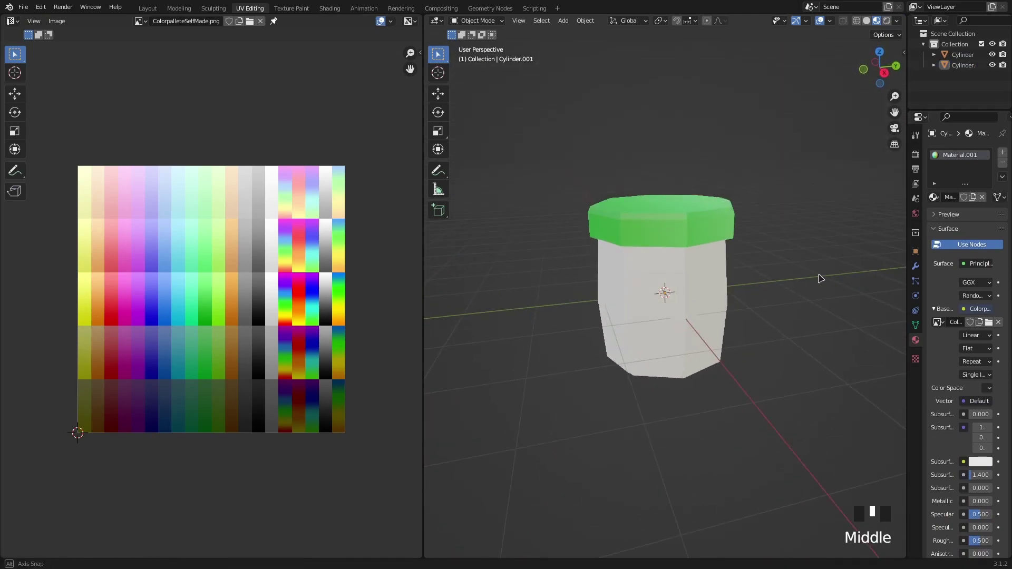
scroll(691, 211, down, 1)
click(675, 236)
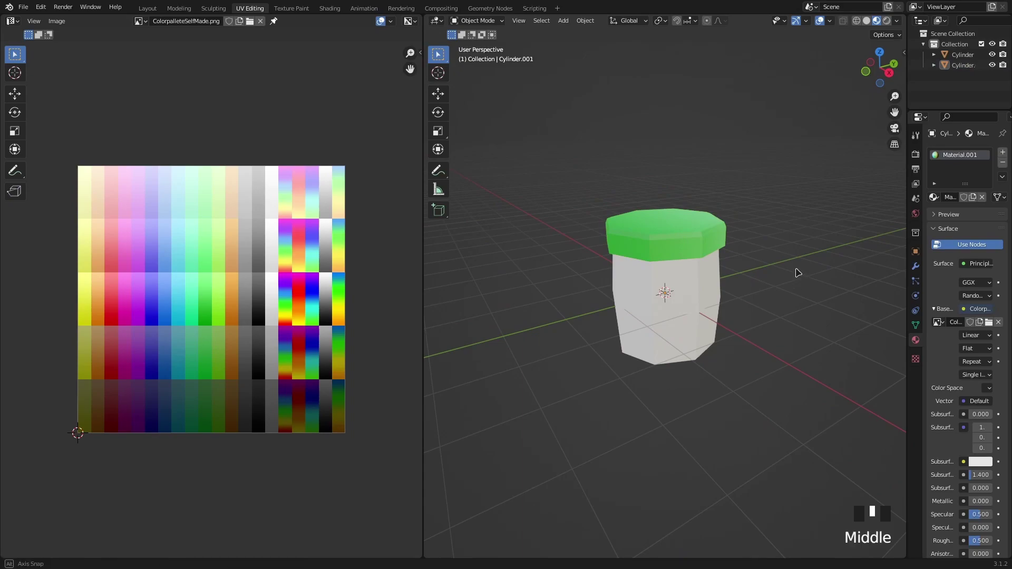
middle_drag(796, 271, 755, 255)
click(766, 265)
In Edit Mode, select all of the base Cylinder and project its UVs from view
key(Tab)
key(a)
key(u)
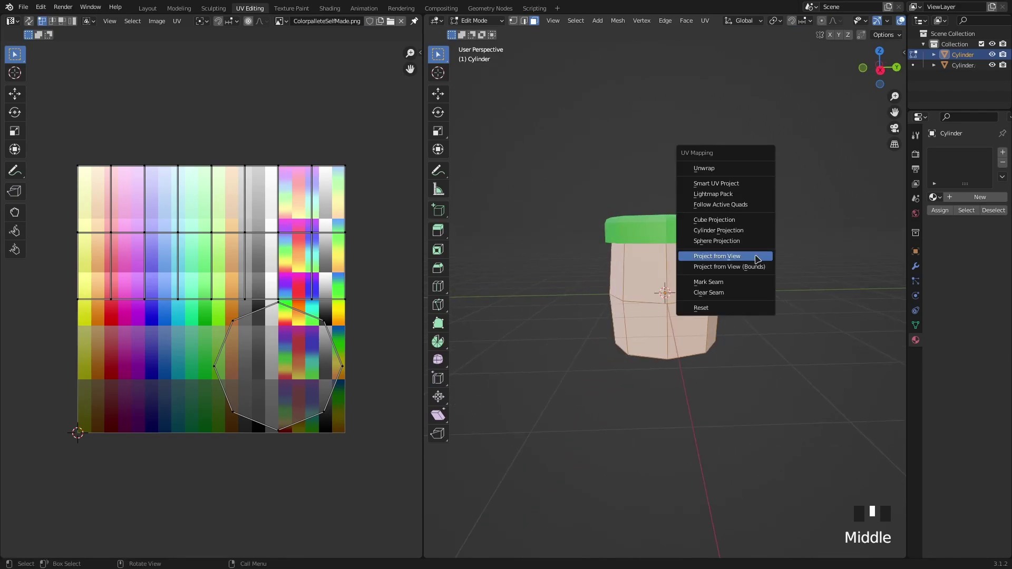
click(750, 258)
middle_click(274, 311)
key(a)
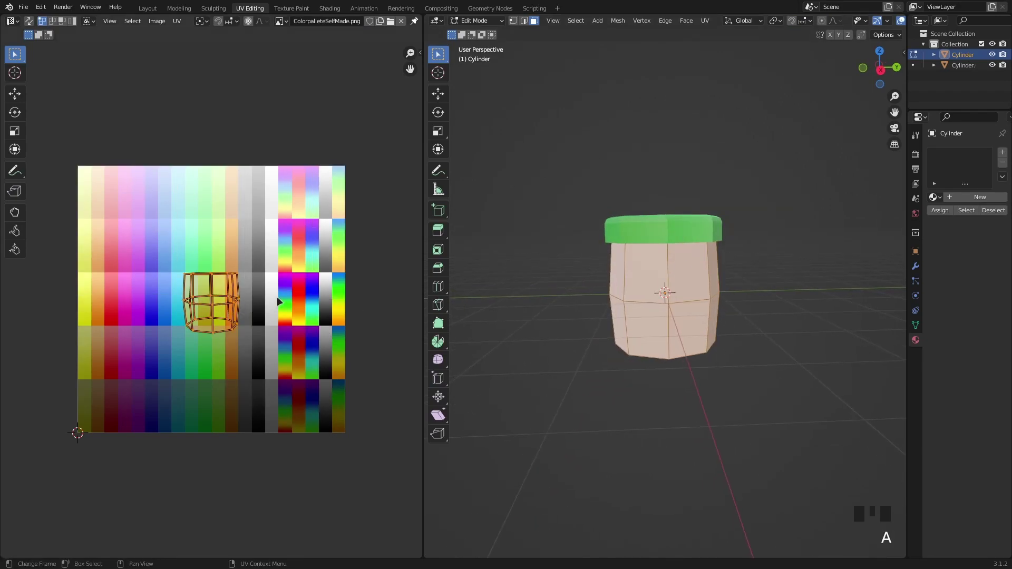
Shrink the base's UV island and move it onto the brownish palette patch
key(s)
click(213, 288)
key(g)
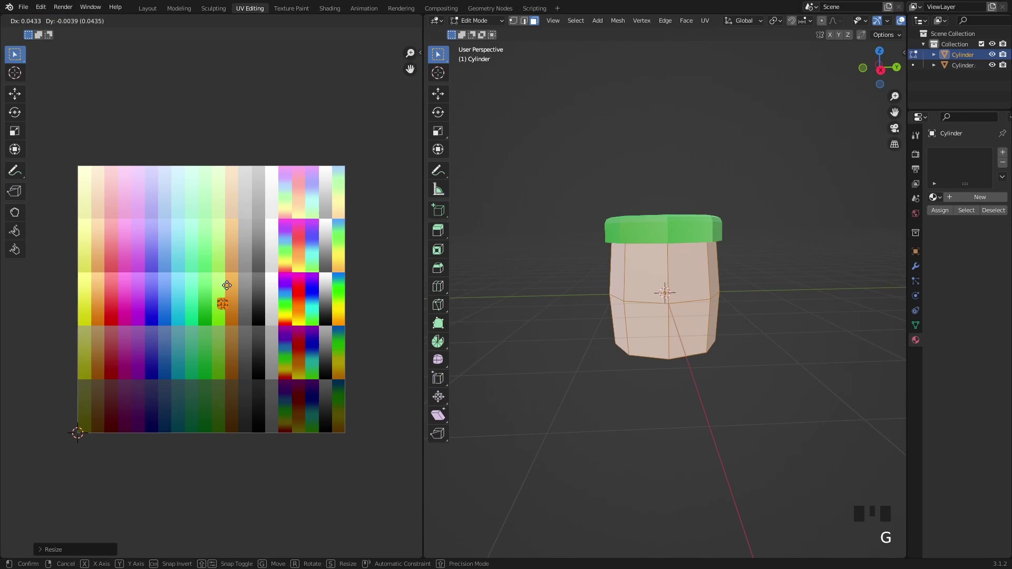
click(235, 390)
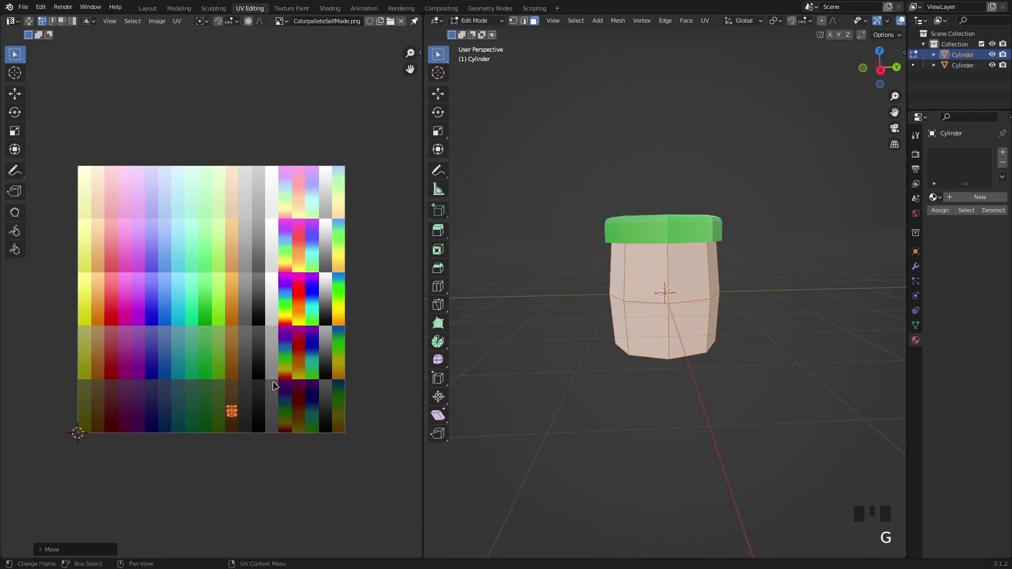
key(s)
click(279, 385)
key(g)
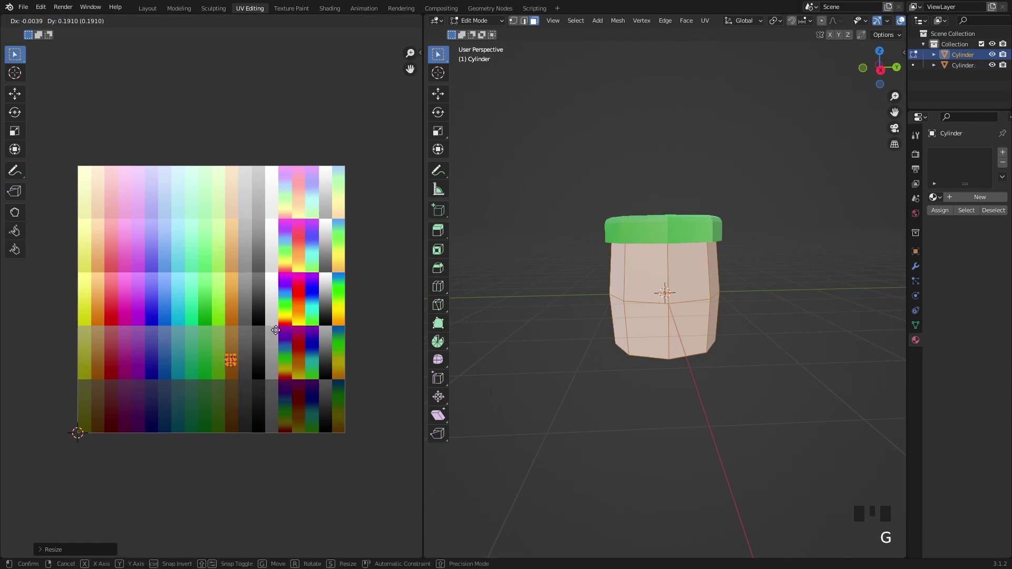
click(275, 327)
key(s)
key(g)
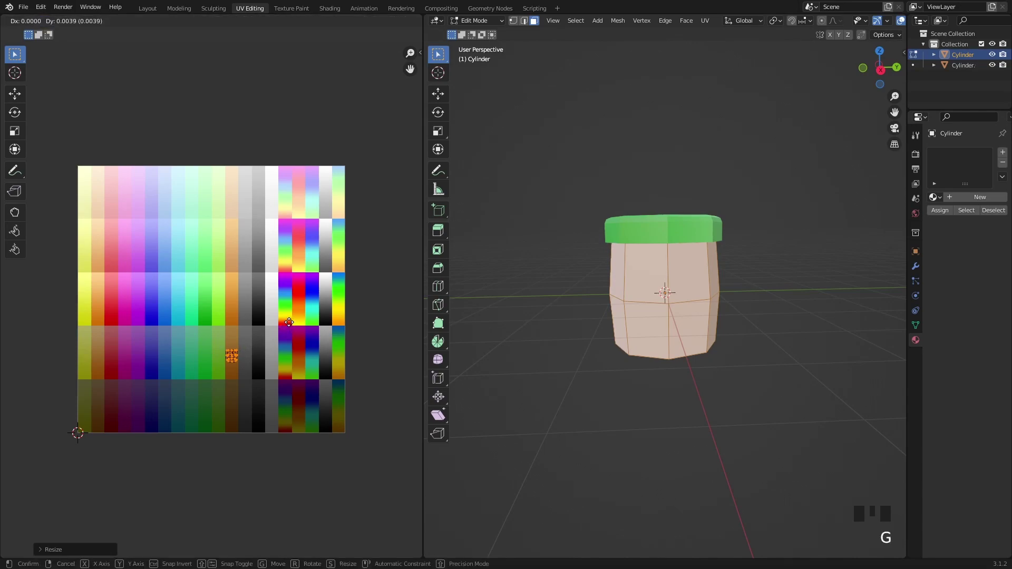
click(288, 322)
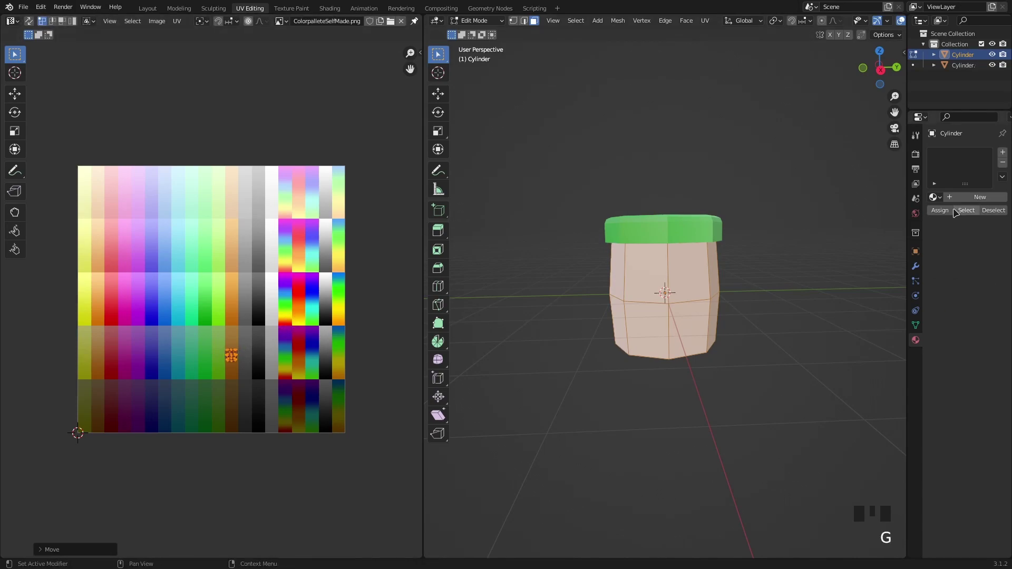
Add Material.002 to the base Cylinder with ColorpalleteSelfMade.png as its Base Color image texture
drag(907, 217, 865, 216)
click(930, 199)
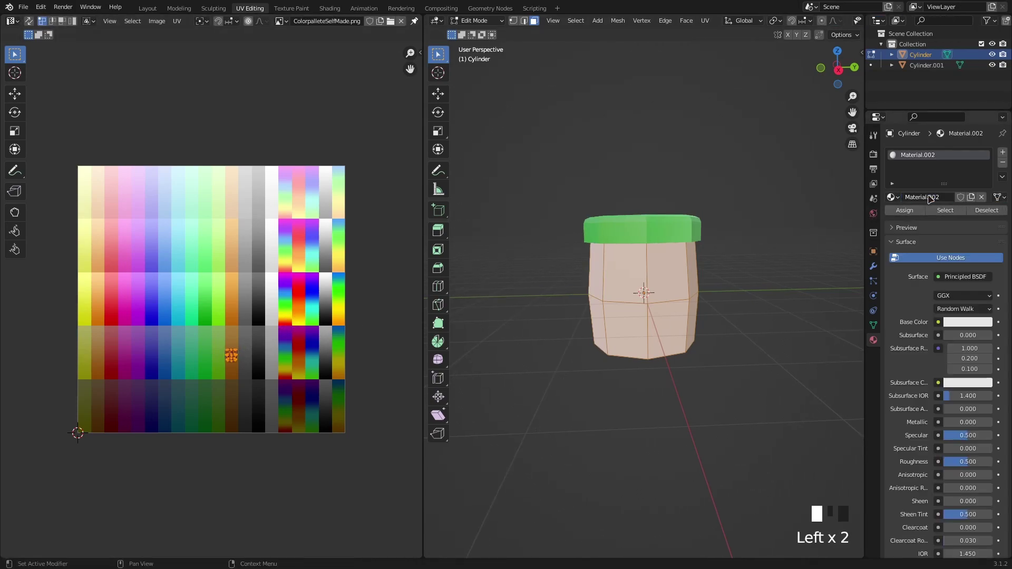
click(939, 322)
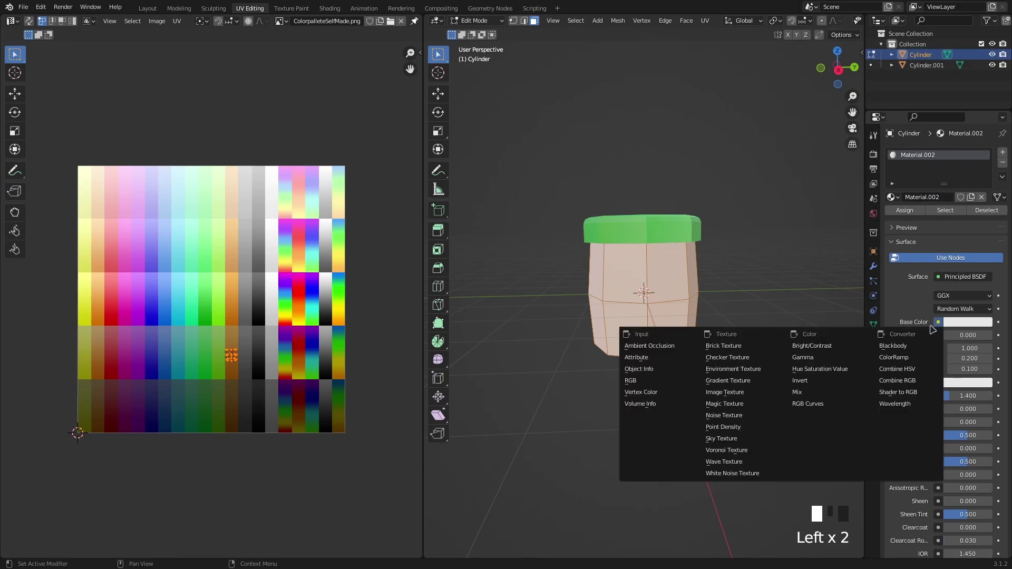
click(738, 393)
click(903, 337)
click(838, 352)
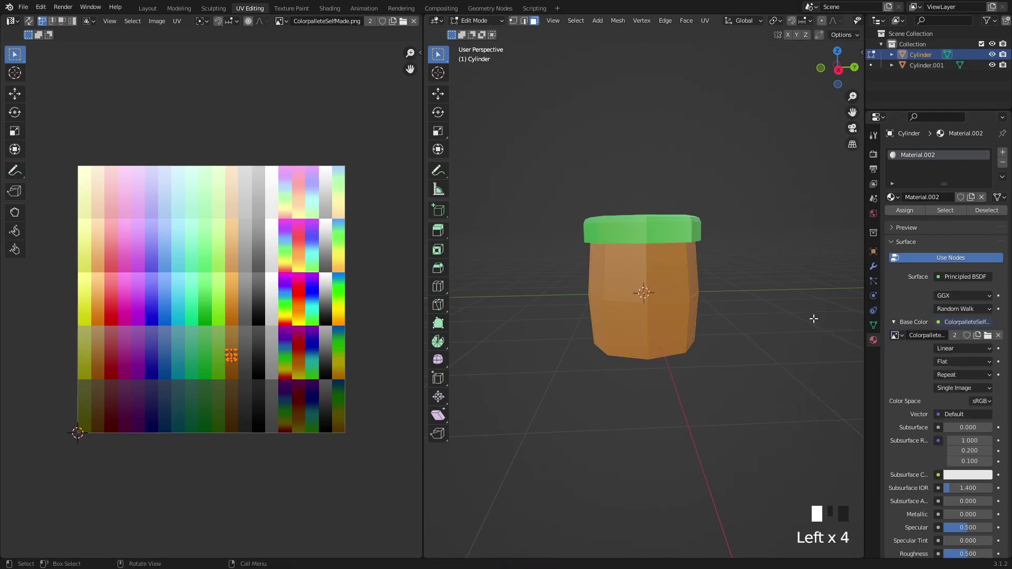
Return to Object Mode and orbit to inspect the brown body beneath the green cap
middle_drag(755, 262, 705, 253)
key(Tab)
click(743, 268)
scroll(633, 249, down, 4)
scroll(700, 230, up, 4)
scroll(705, 253, down, 5)
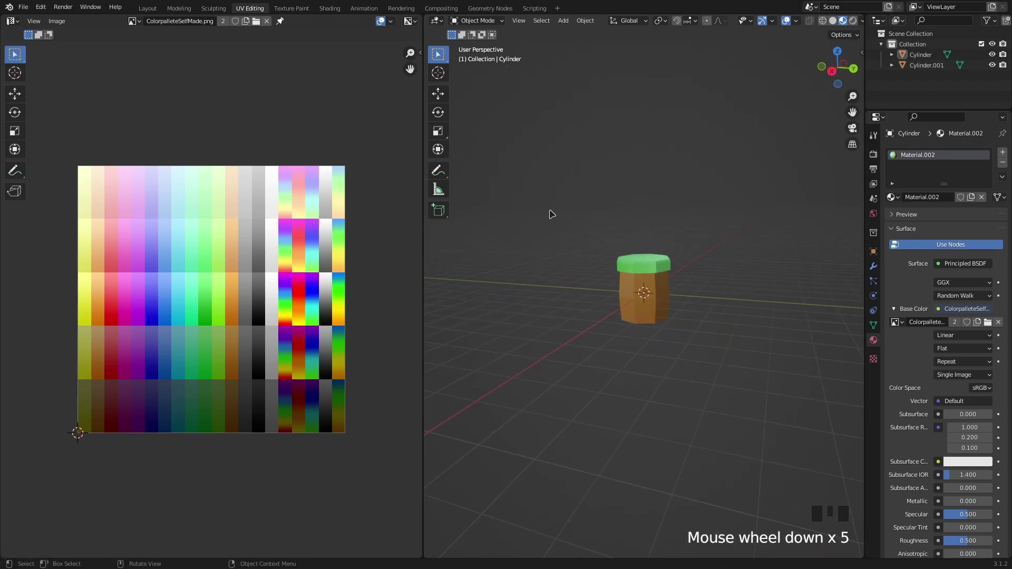
middle_drag(551, 214, 764, 202)
scroll(701, 256, up, 3)
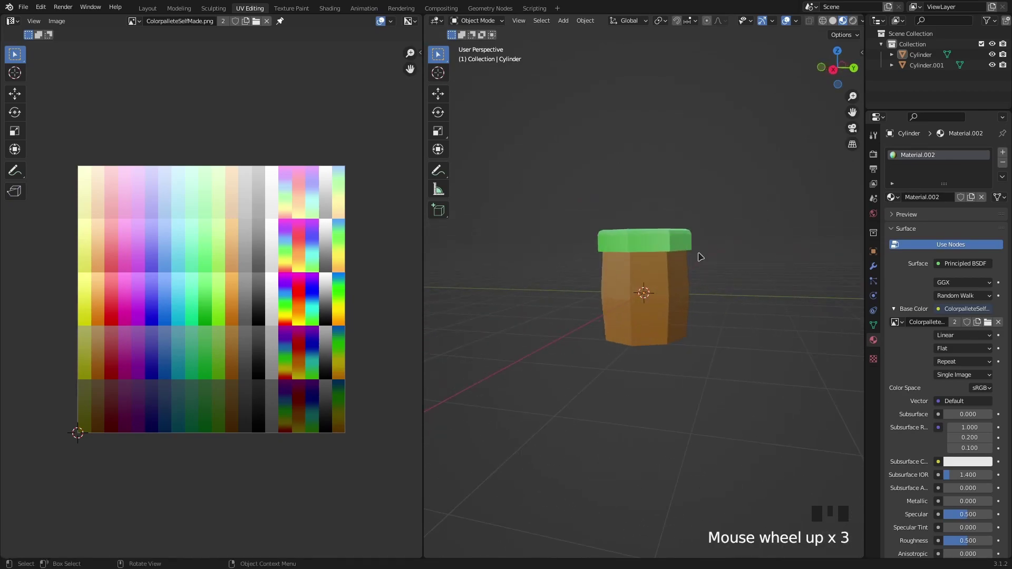
middle_drag(701, 257, 728, 271)
scroll(683, 231, up, 2)
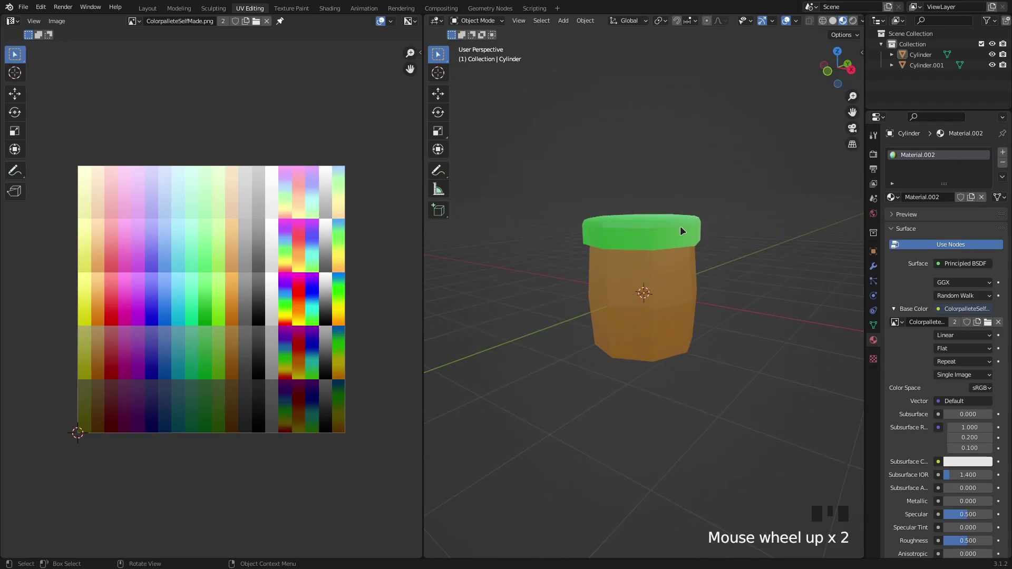
click(682, 230)
middle_drag(683, 231, 796, 267)
scroll(784, 287, down, 2)
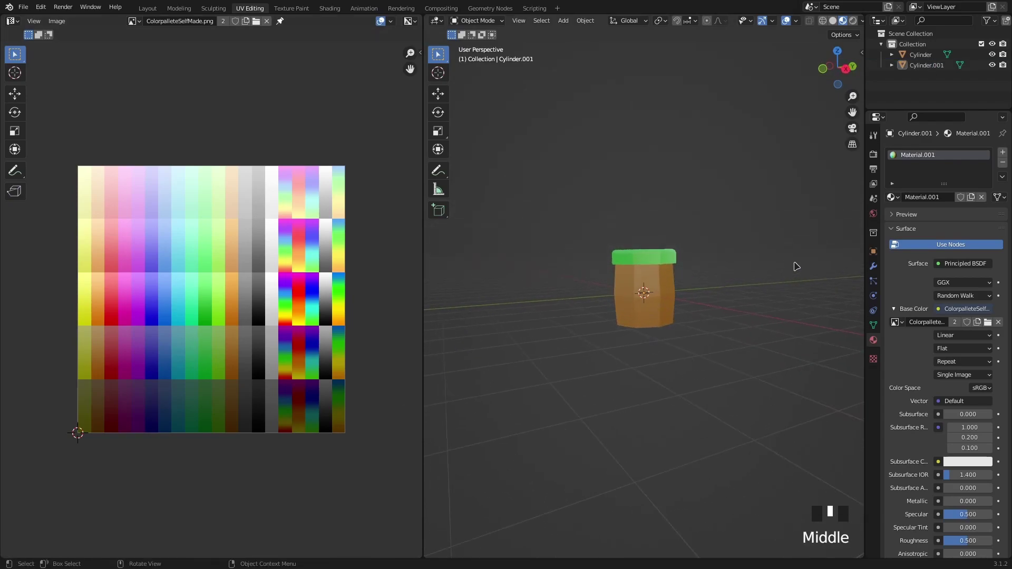